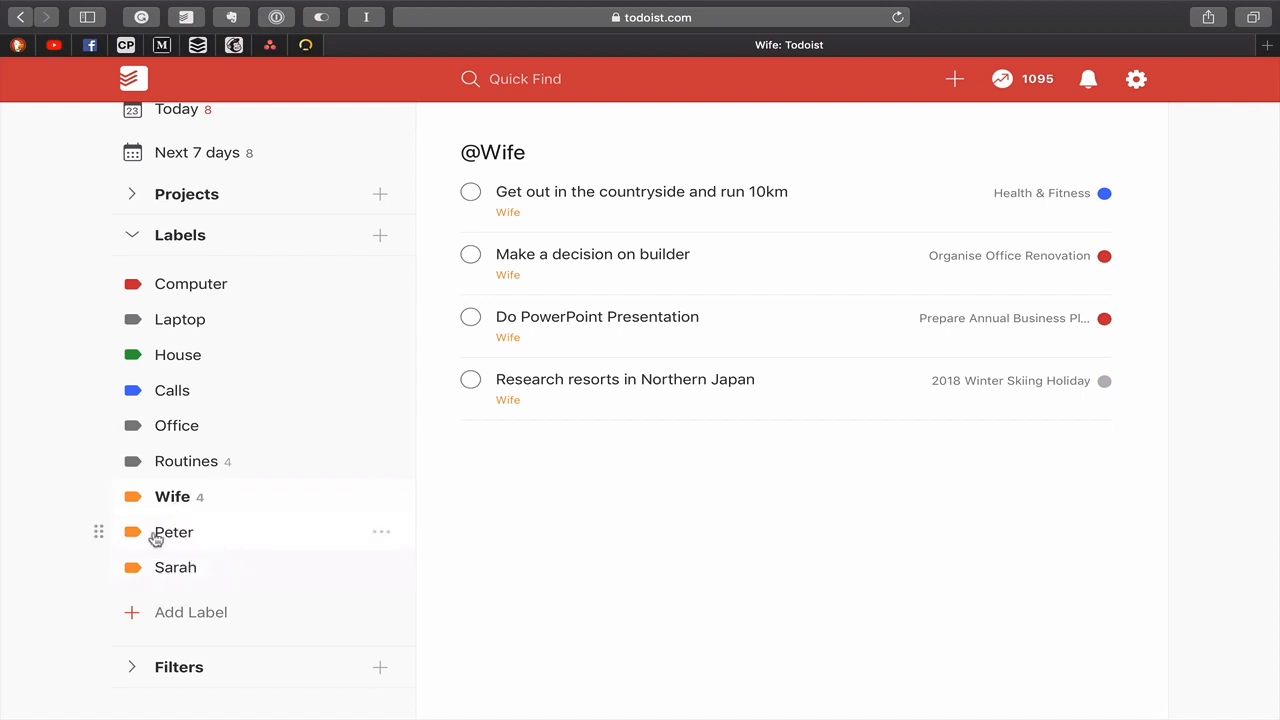
# View the tasks under the two first-name labels below Wife, and add an orange label named Boss.
pyautogui.click(210, 526)
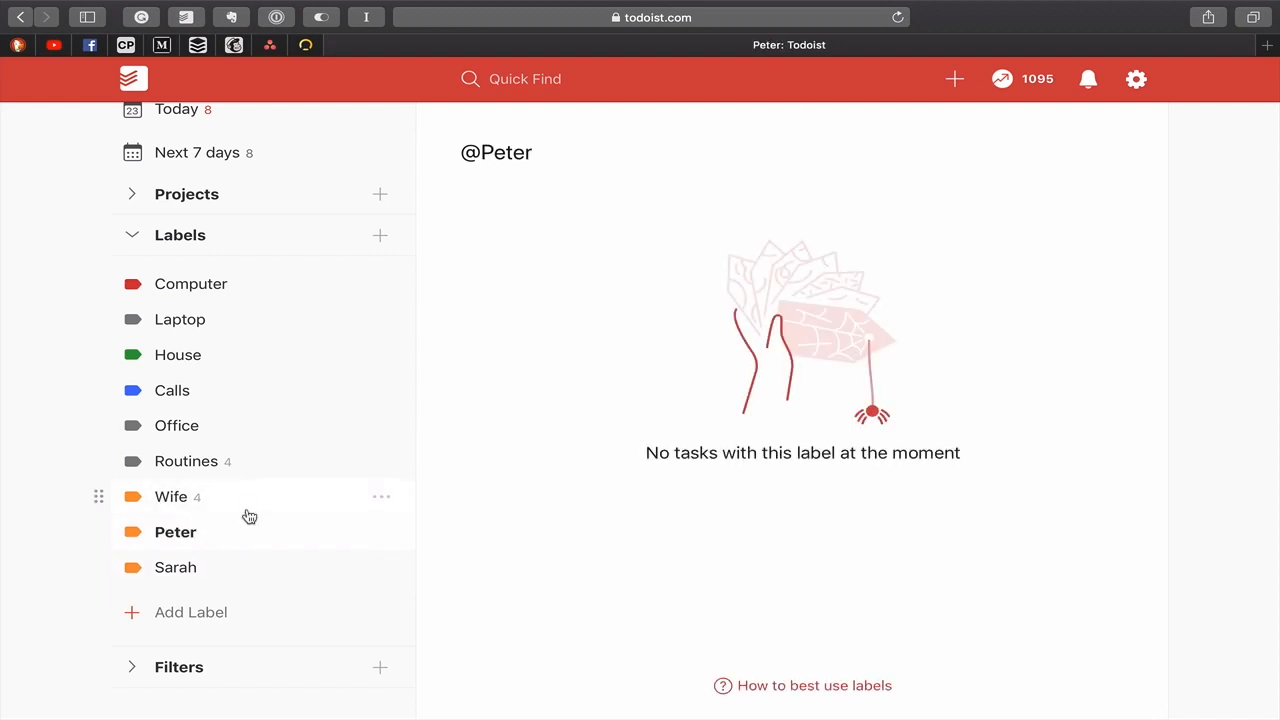
pyautogui.click(189, 568)
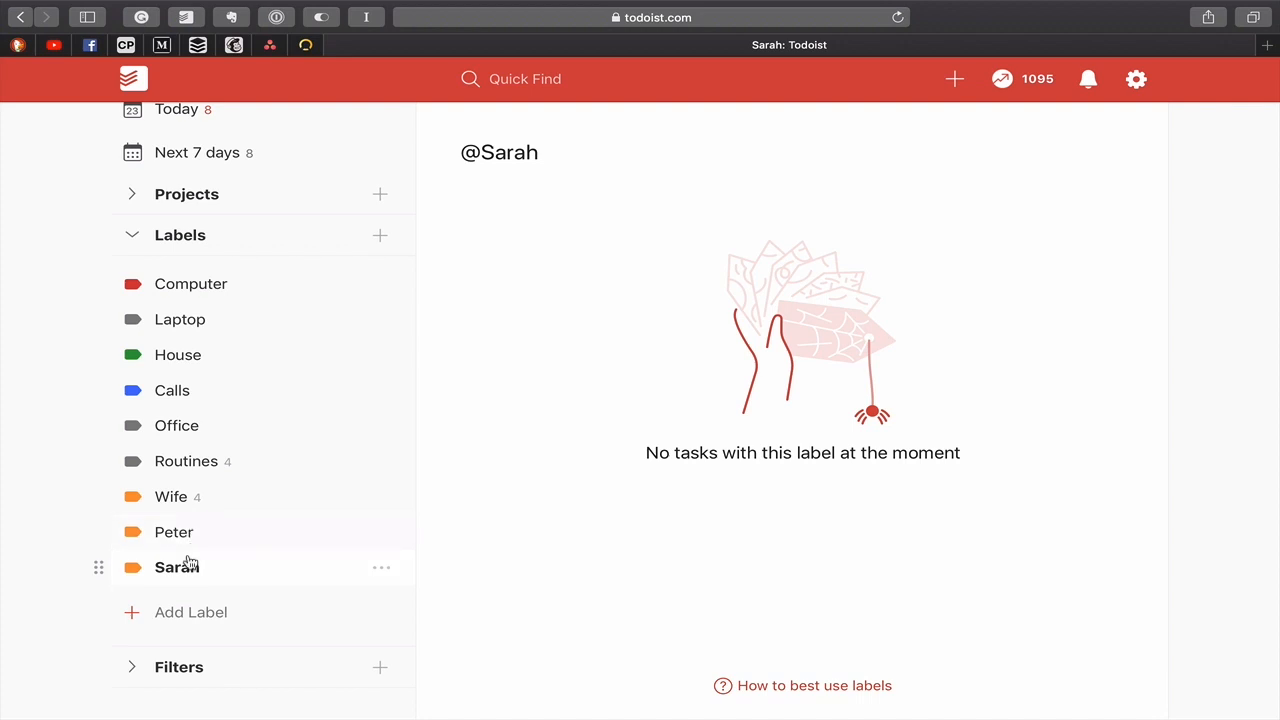
pyautogui.click(191, 612)
pyautogui.write('Boss')
pyautogui.click(135, 610)
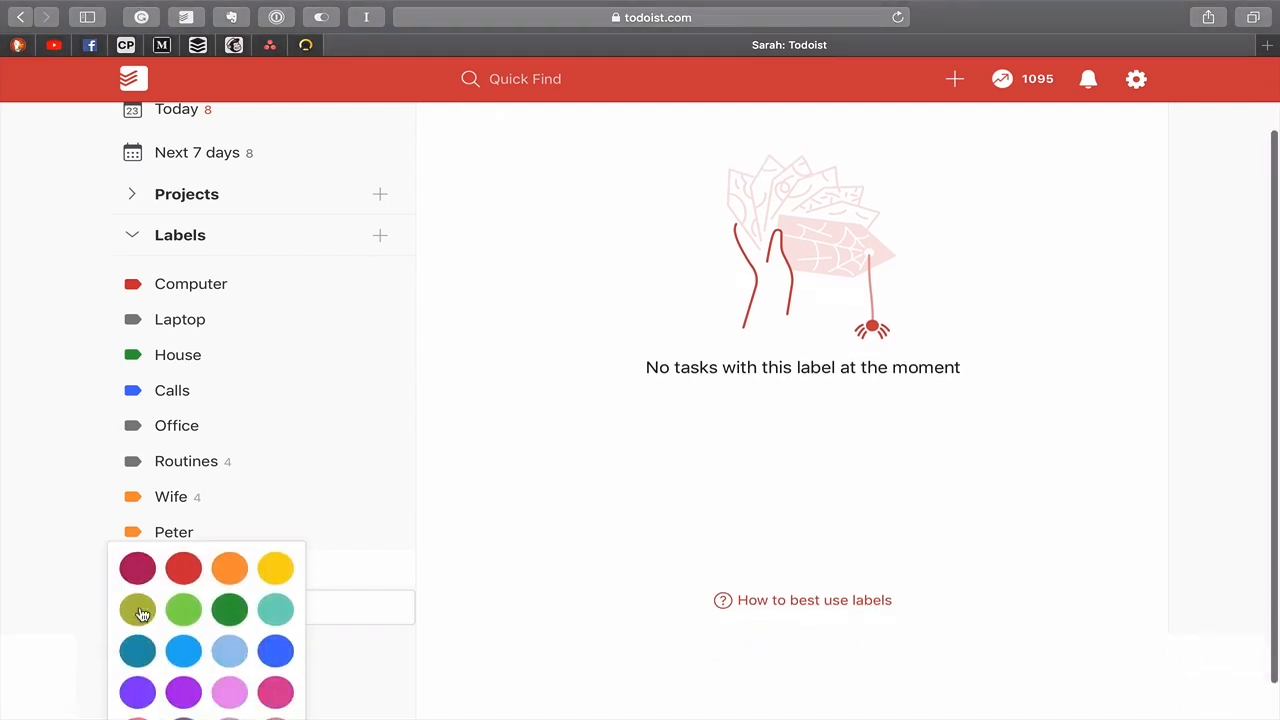
pyautogui.click(229, 525)
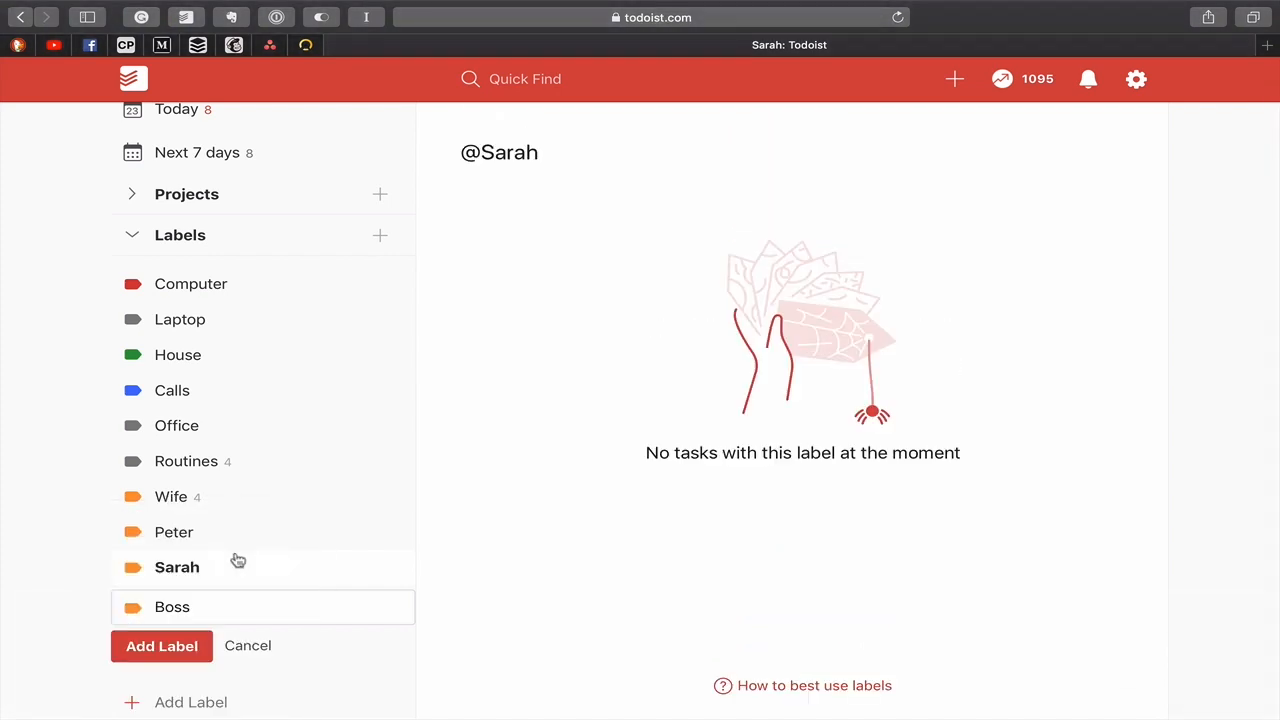
pyautogui.click(175, 643)
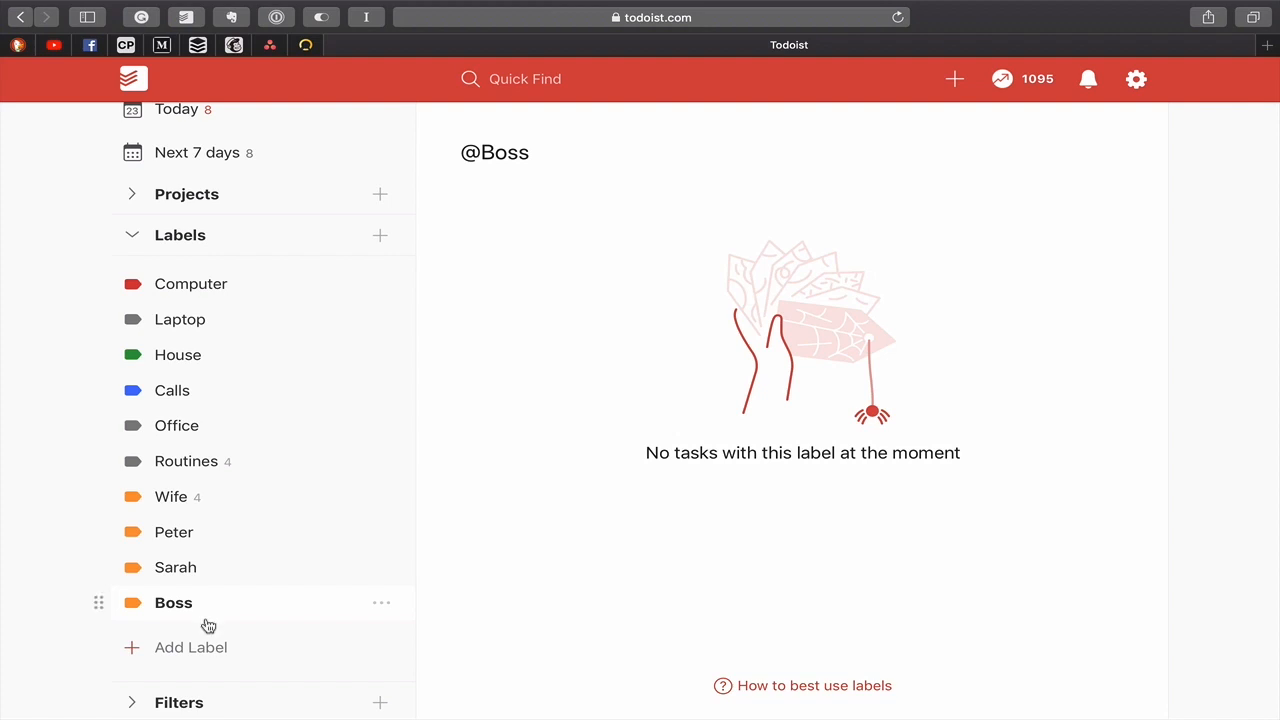
# Add another orange label named Directors.
pyautogui.click(209, 649)
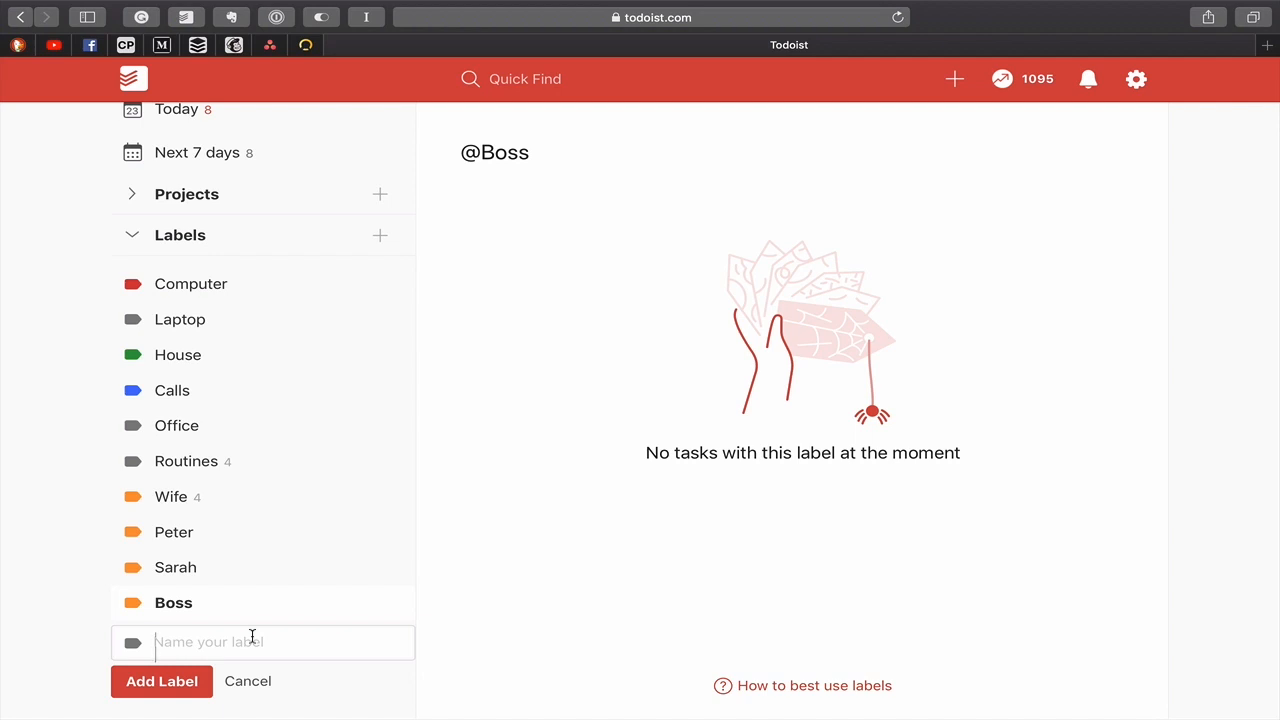
pyautogui.write('Directors')
pyautogui.click(132, 643)
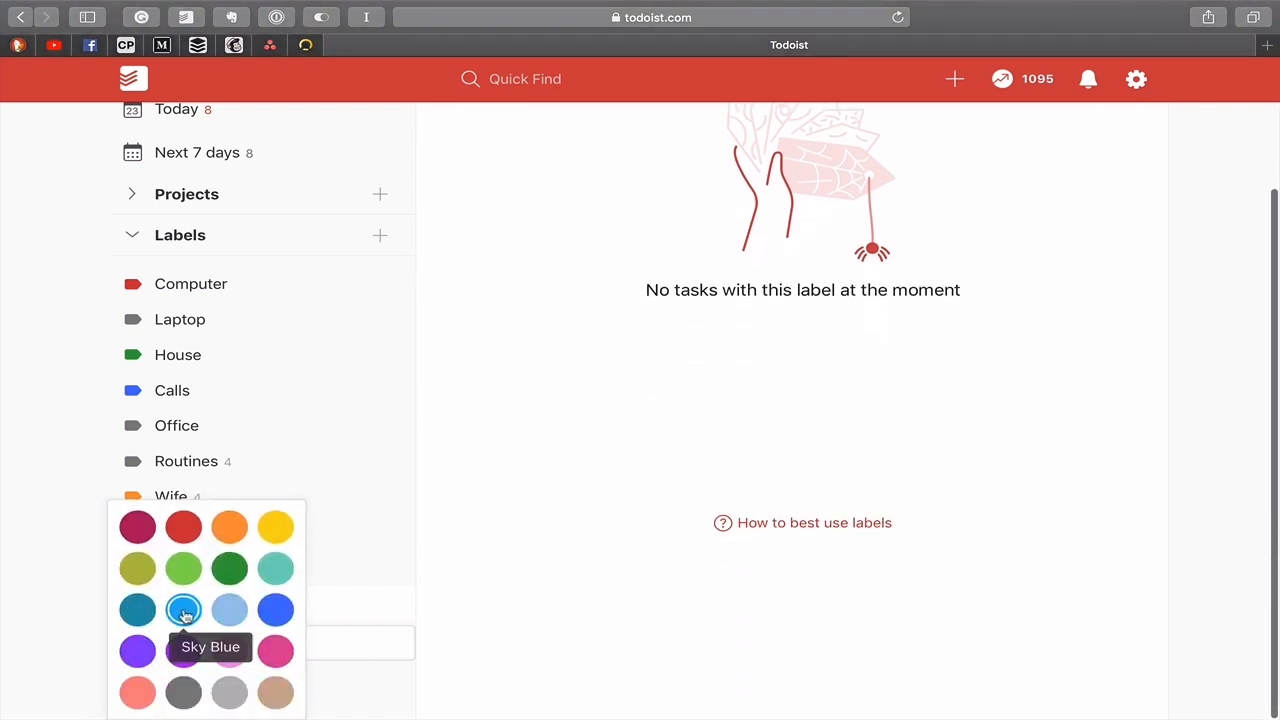
pyautogui.click(229, 526)
pyautogui.click(165, 681)
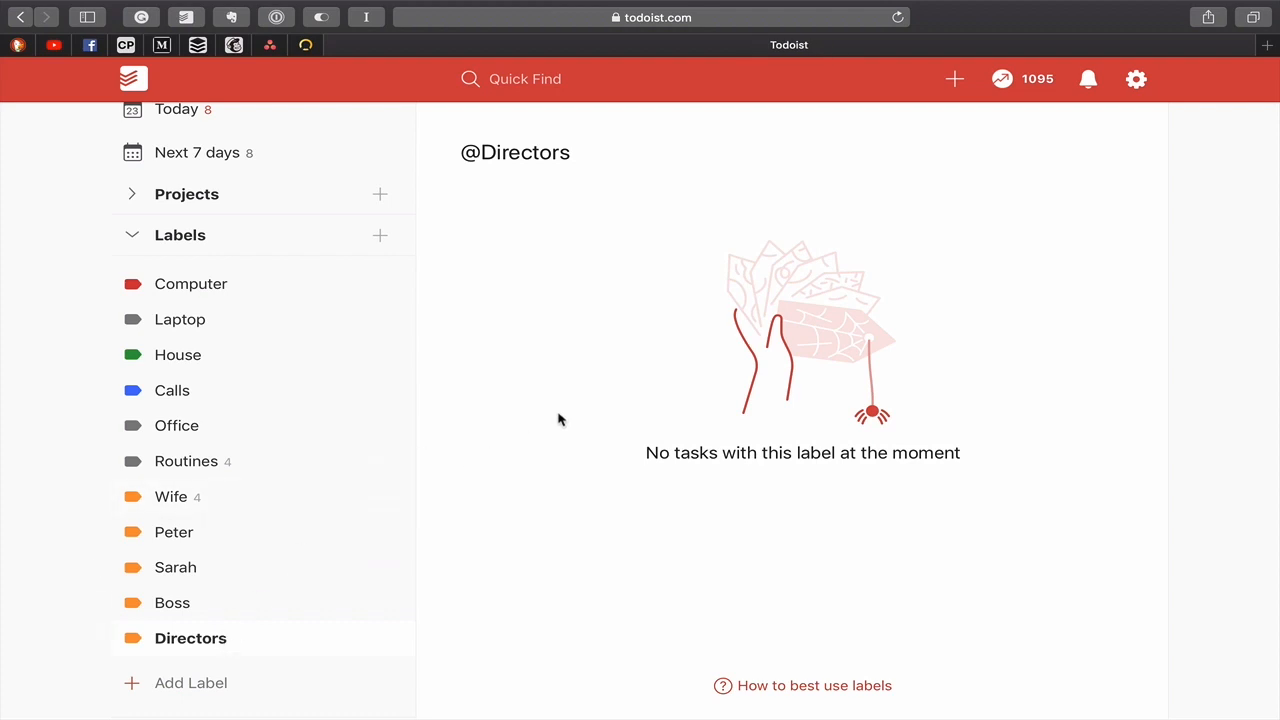
# Go to the Inbox and mark "Fwd: Can I get your input?" and "This is from gmail" as completed.
pyautogui.scroll(2, 206, 166)
pyautogui.click(187, 162)
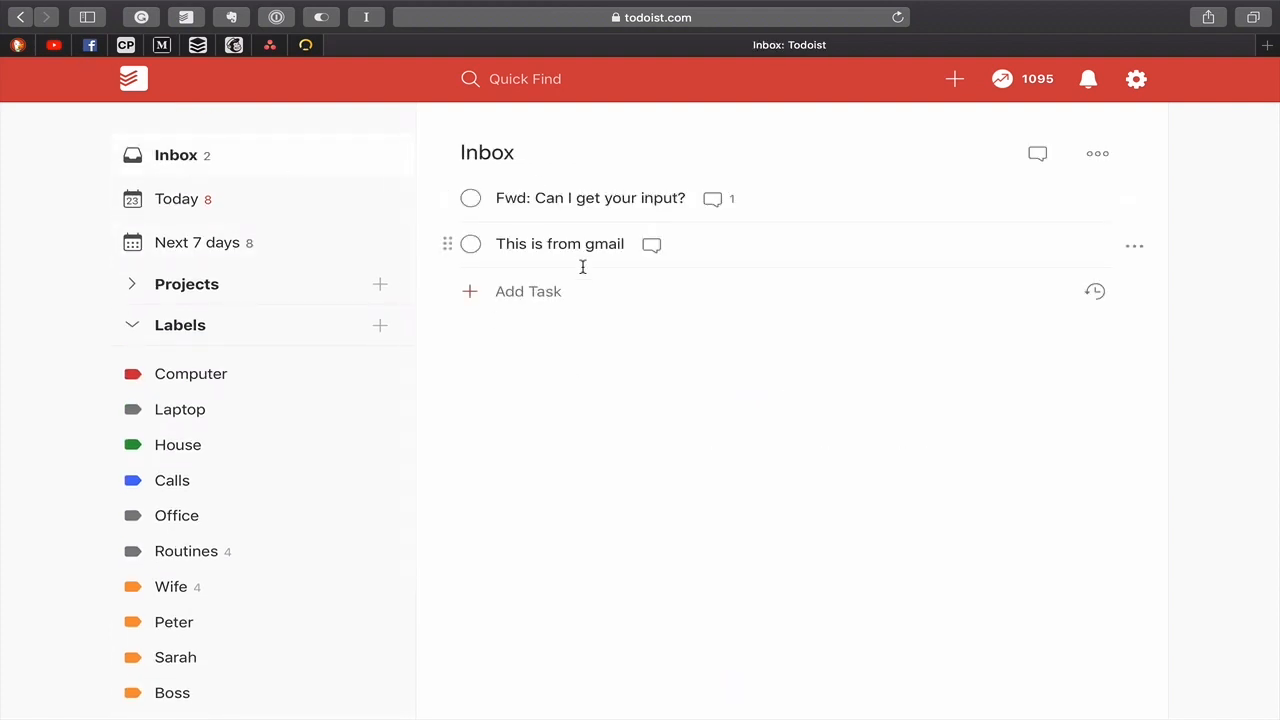
pyautogui.click(471, 201)
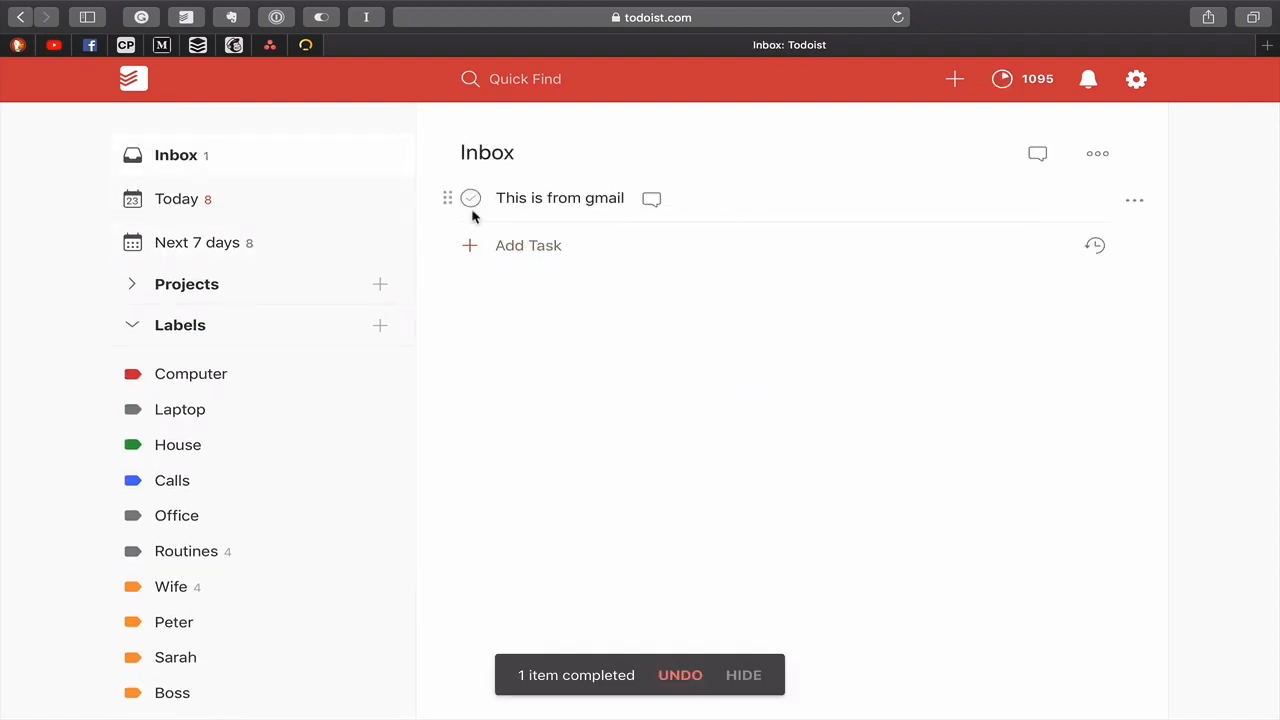
pyautogui.click(471, 203)
# Add an Inbox task to talk to the first colleague, by first name, "about next months Board meeting".
pyautogui.click(512, 204)
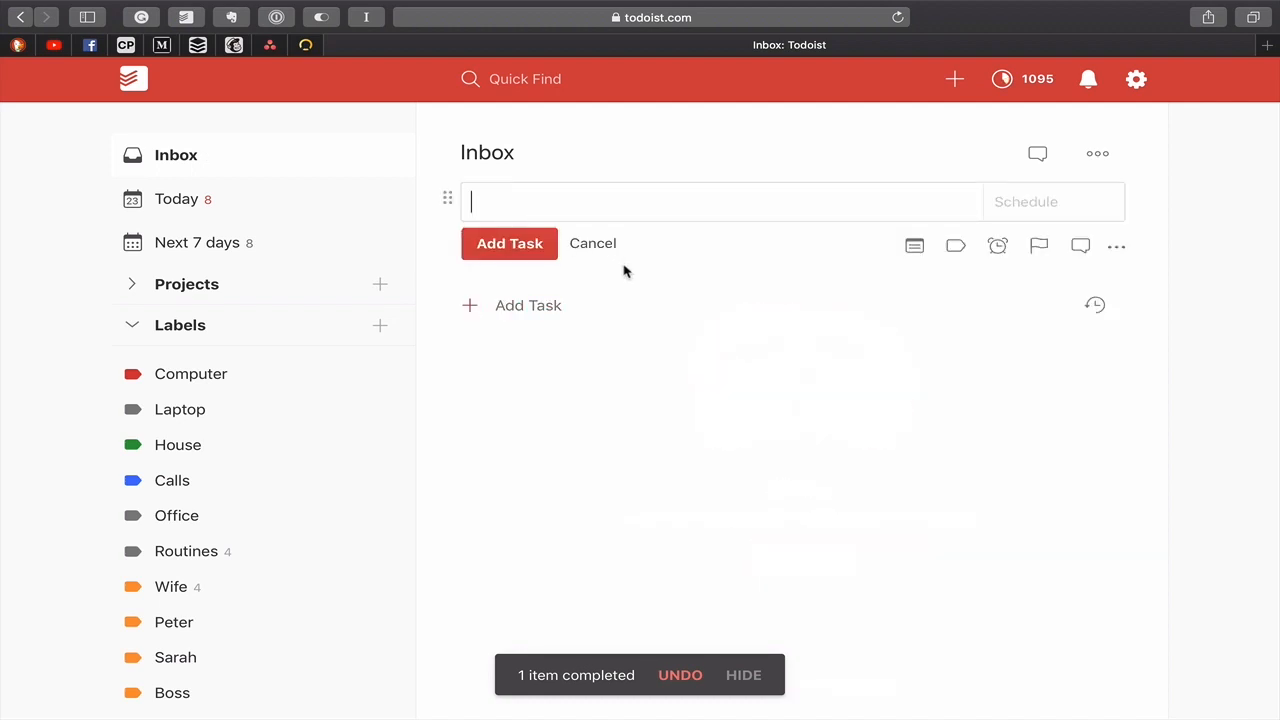
pyautogui.write('Talk to John an')
pyautogui.press('BackSpace')
pyautogui.write('bout')
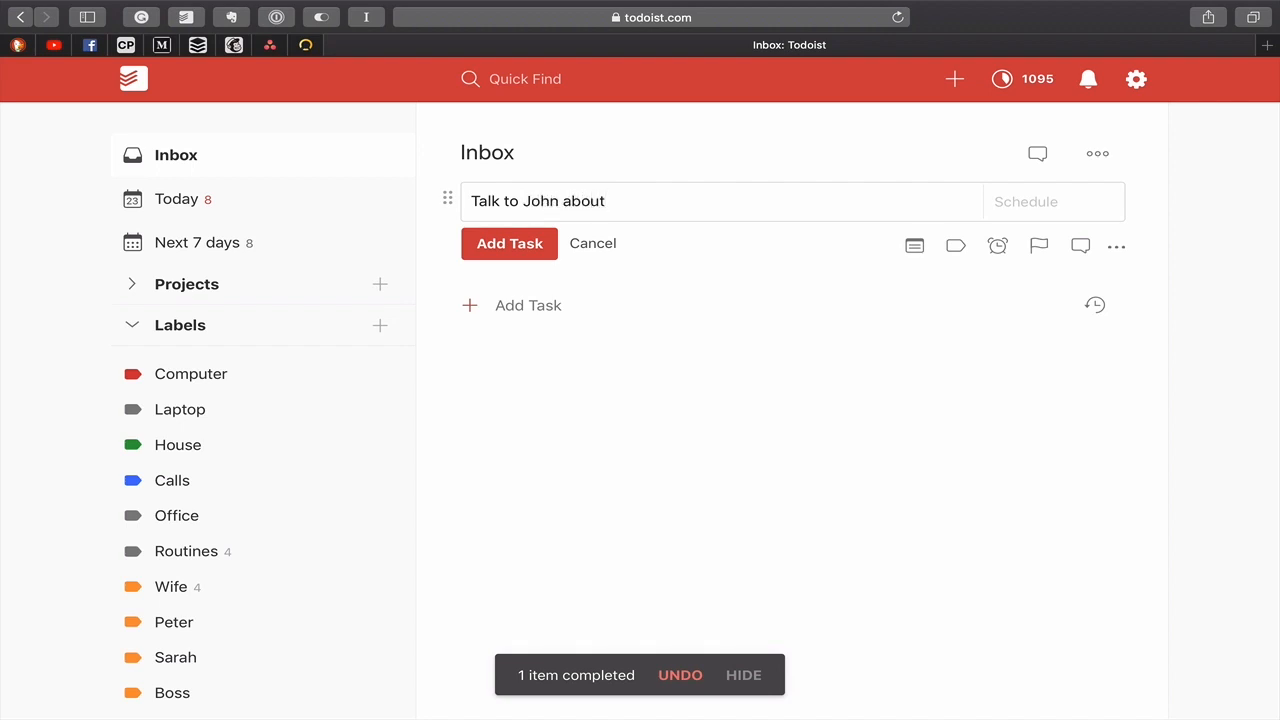
pyautogui.write(' next months Board meeting')
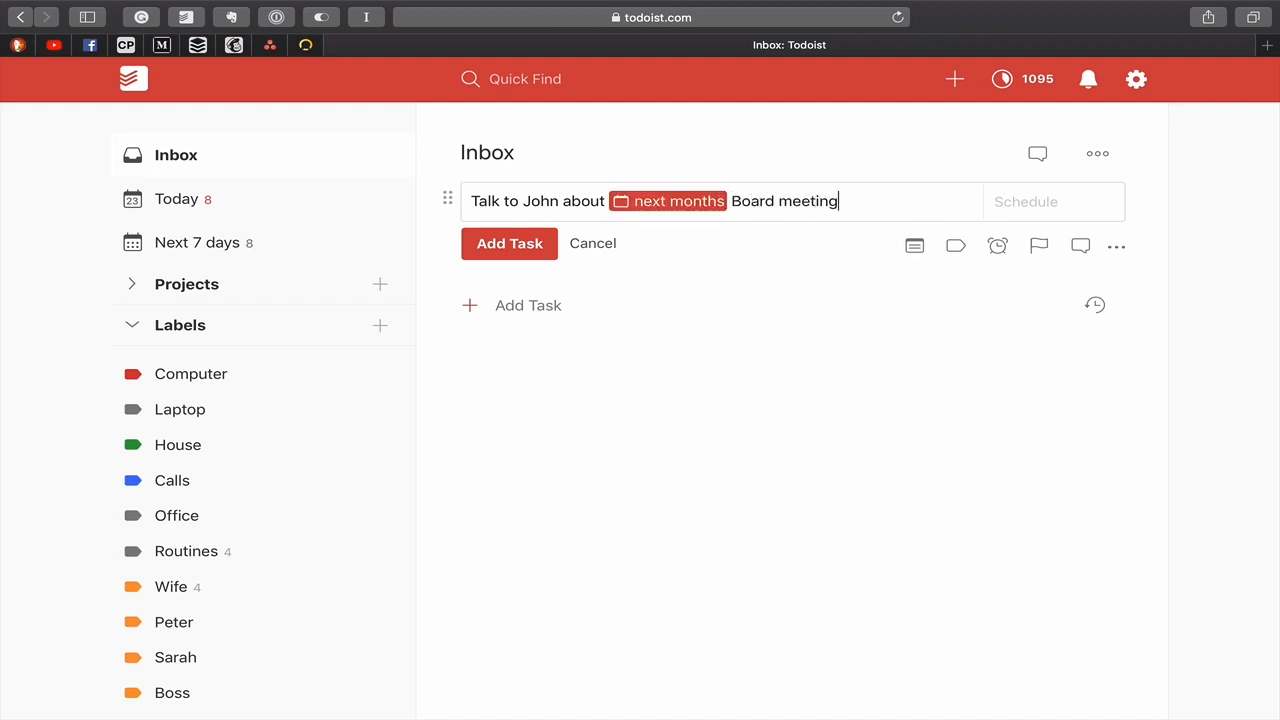
pyautogui.press('Return')
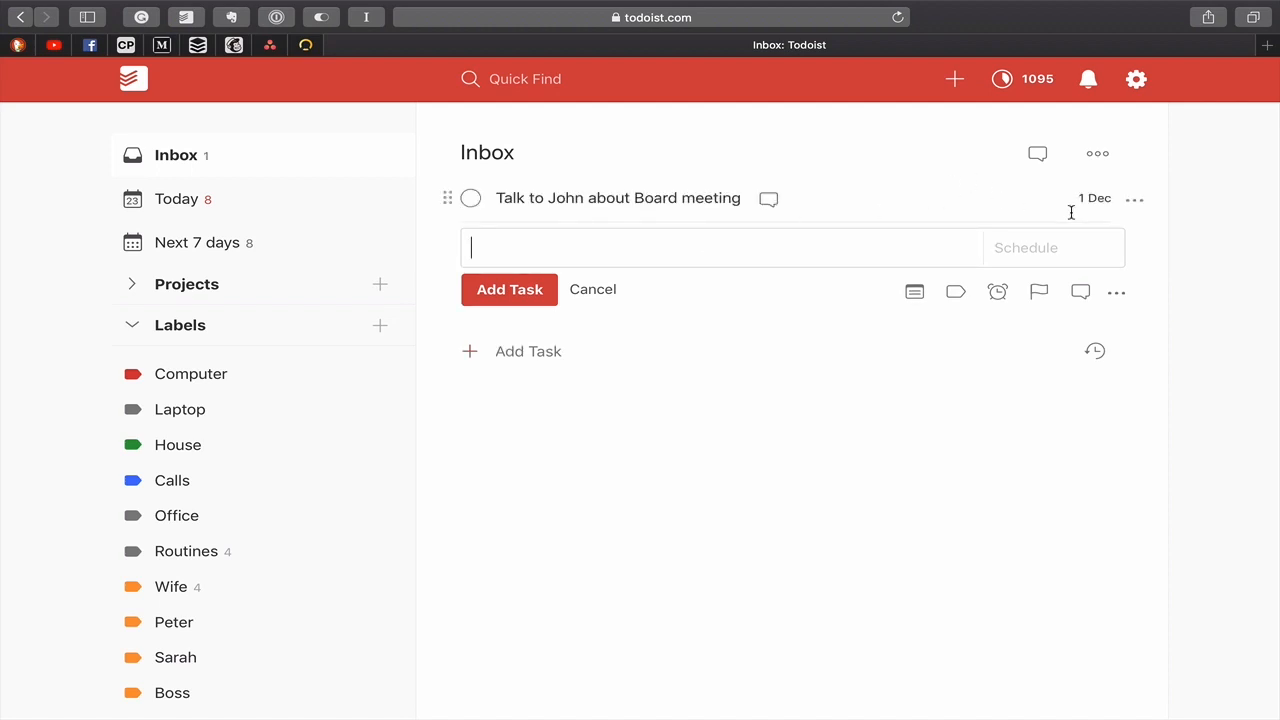
# Insert "next month's" before "Board meeting" in the new task's title.
pyautogui.click(660, 200)
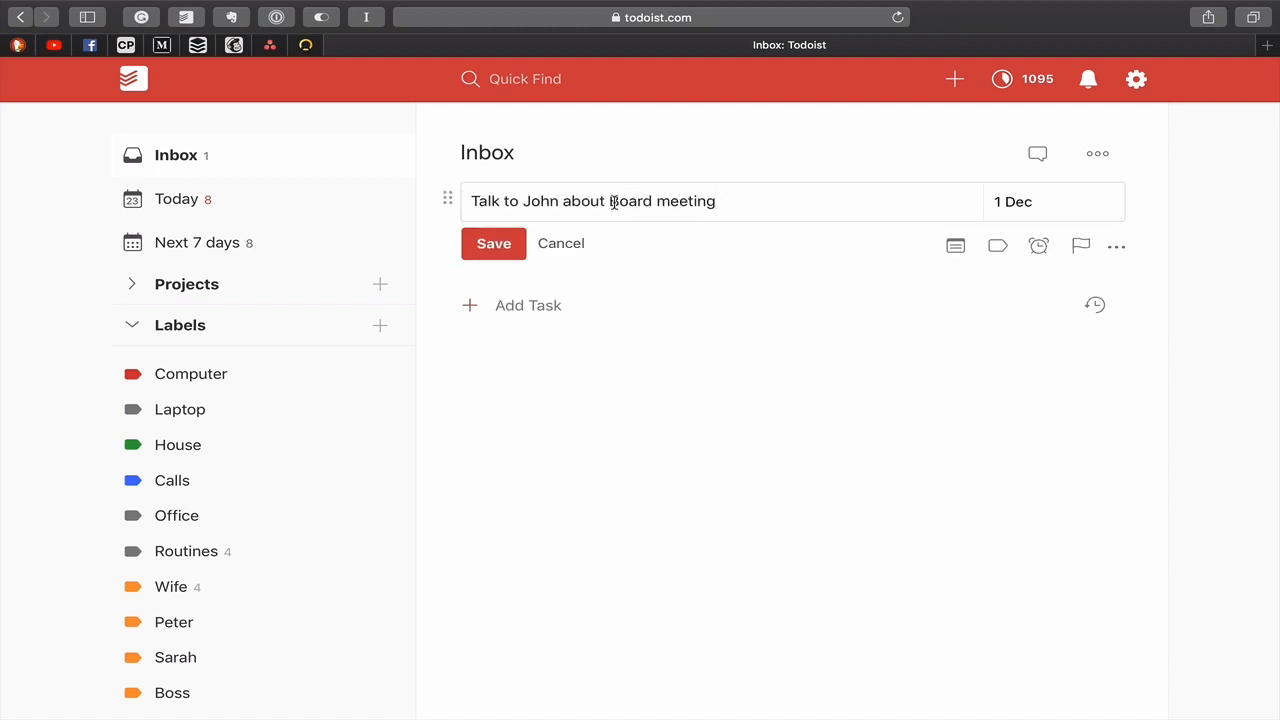
pyautogui.click(613, 202)
pyautogui.write('next mnoth')
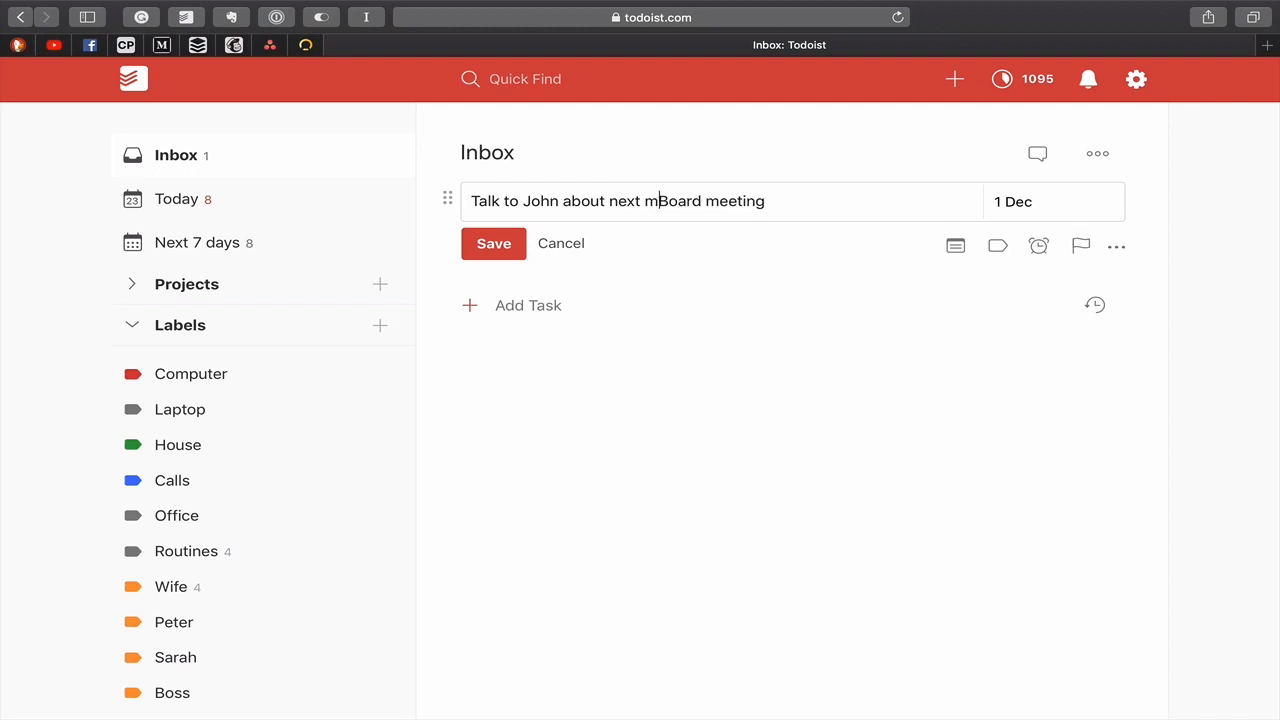
pyautogui.press('BackSpace')
pyautogui.press('BackSpace')
pyautogui.press('BackSpace')
pyautogui.press('BackSpace')
pyautogui.write('onth')
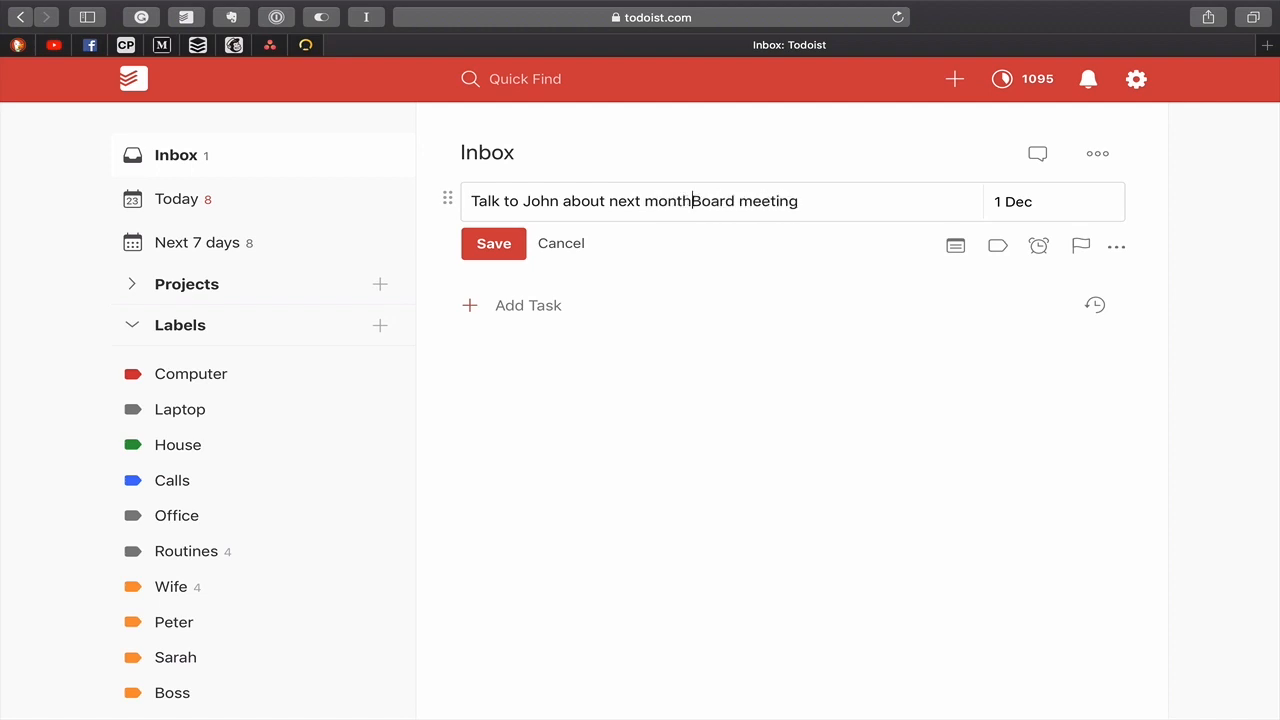
pyautogui.write("'s")
pyautogui.click(618, 202)
pyautogui.press('BackSpace')
pyautogui.click(705, 202)
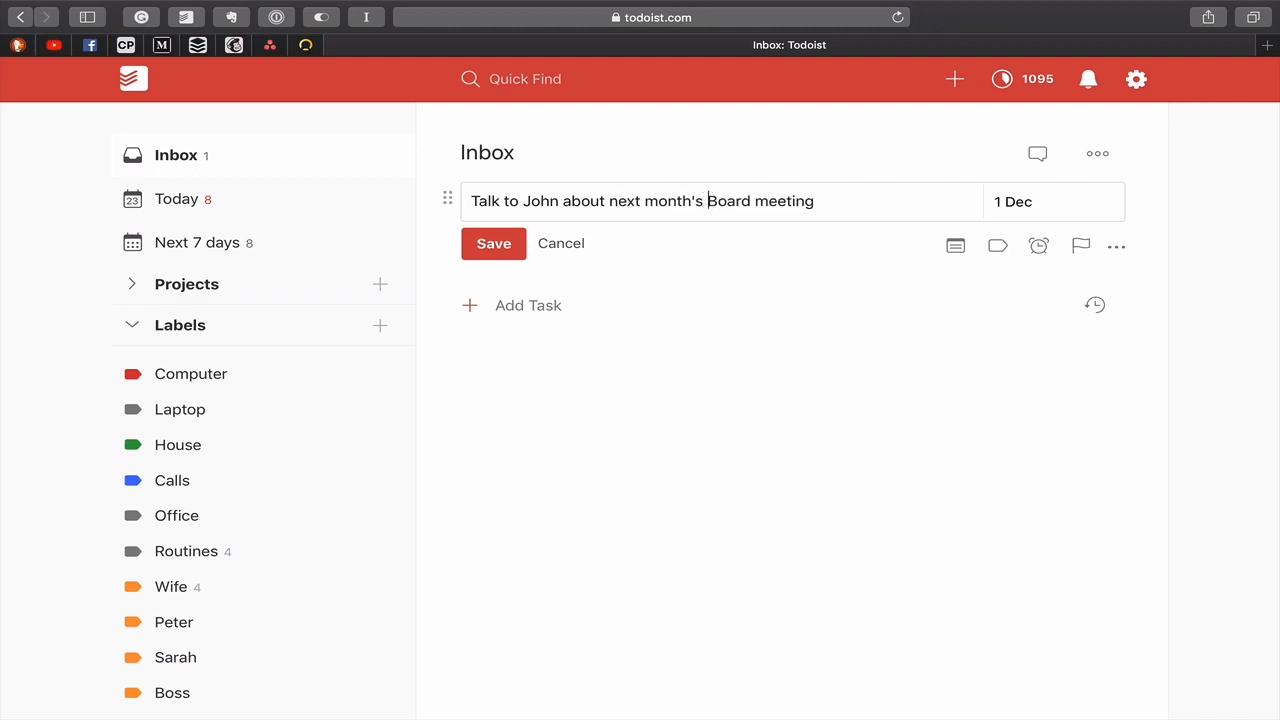
# Remove the due date from the Board meeting task and save its changes.
pyautogui.click(1016, 202)
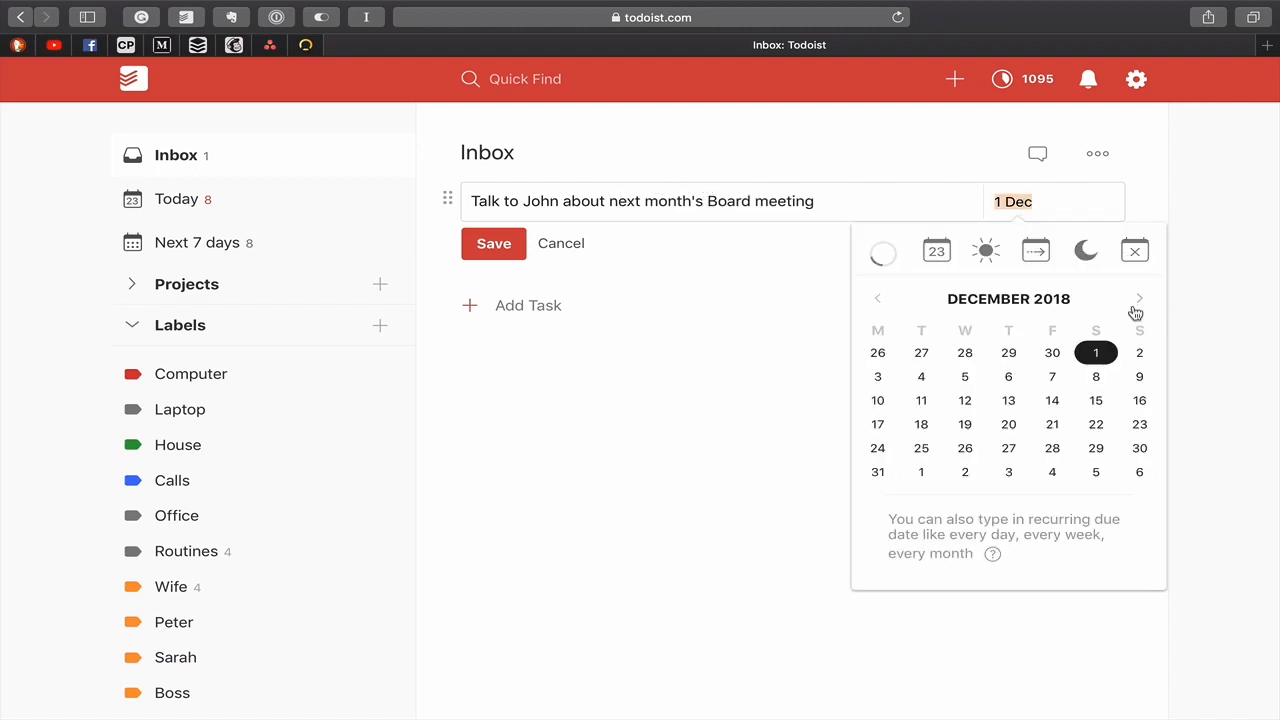
pyautogui.click(1137, 251)
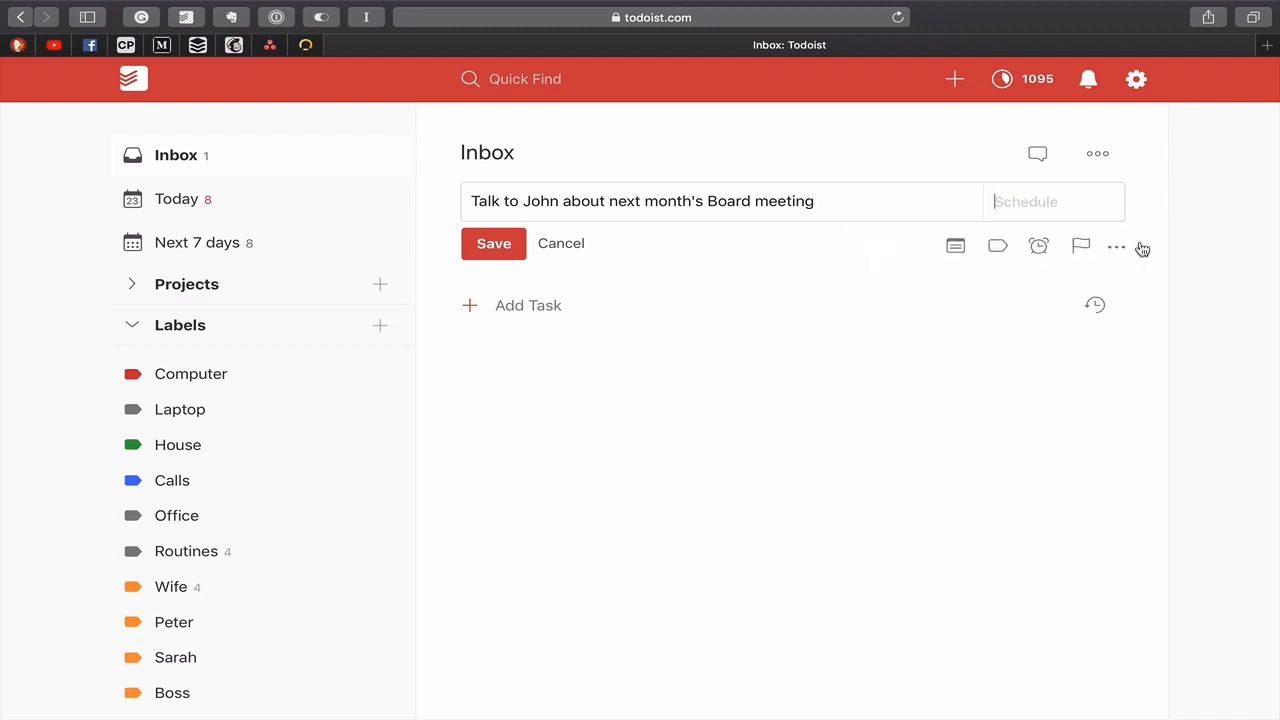
pyautogui.click(490, 246)
# Add a second Inbox task to talk to another colleague, by first name, "to find out if she can attend BofD Meeting".
pyautogui.click(522, 252)
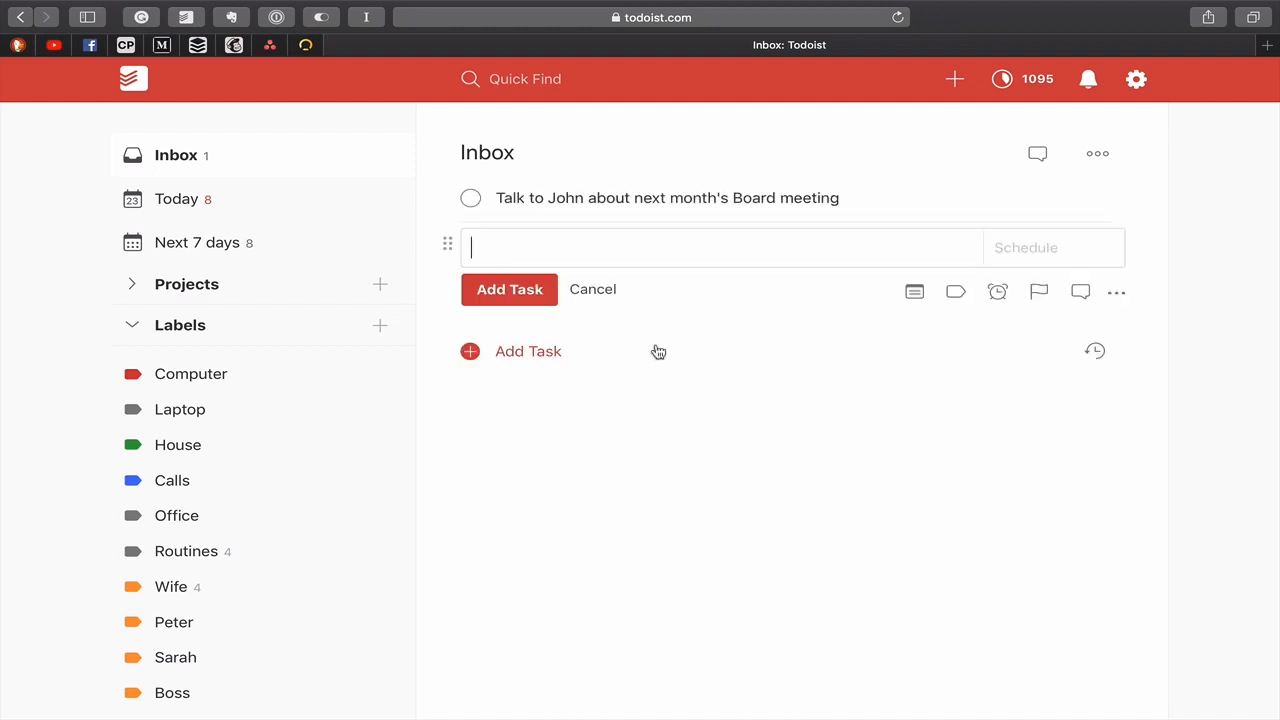
pyautogui.write('Talk toStephanie to find out if she can at')
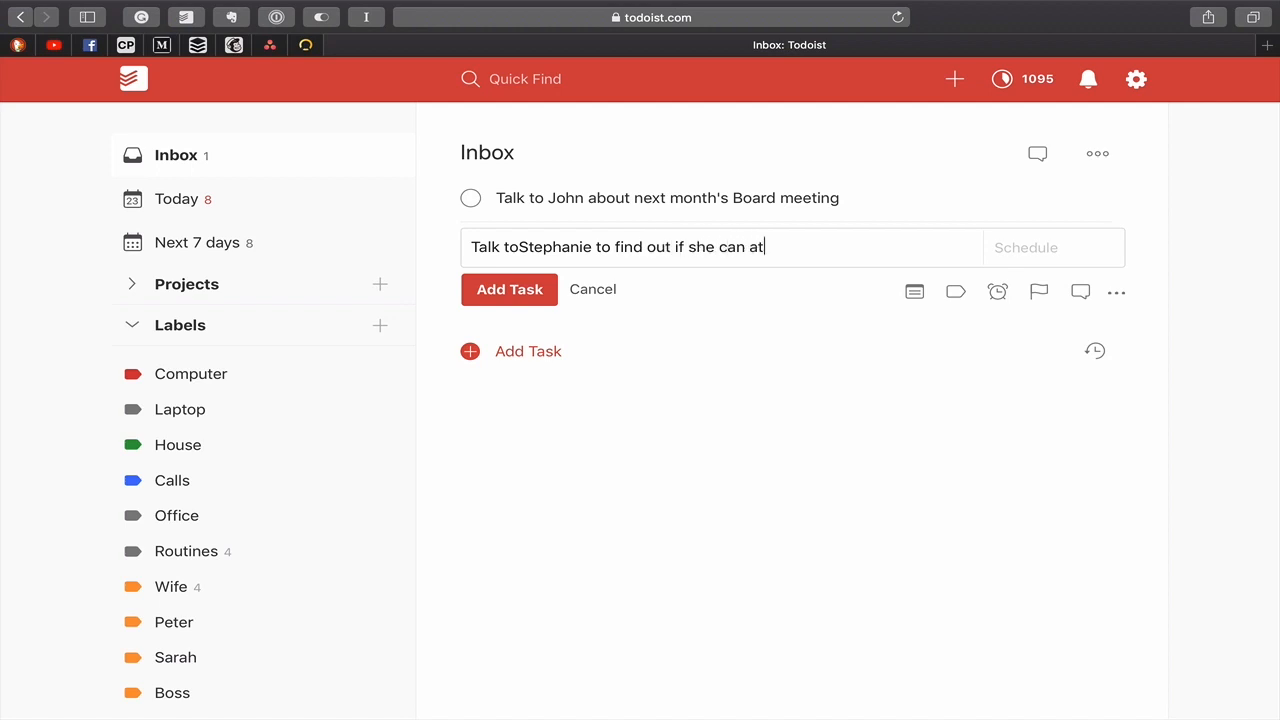
pyautogui.write('tend BofD Meeting')
pyautogui.press('BackSpace')
pyautogui.write('g')
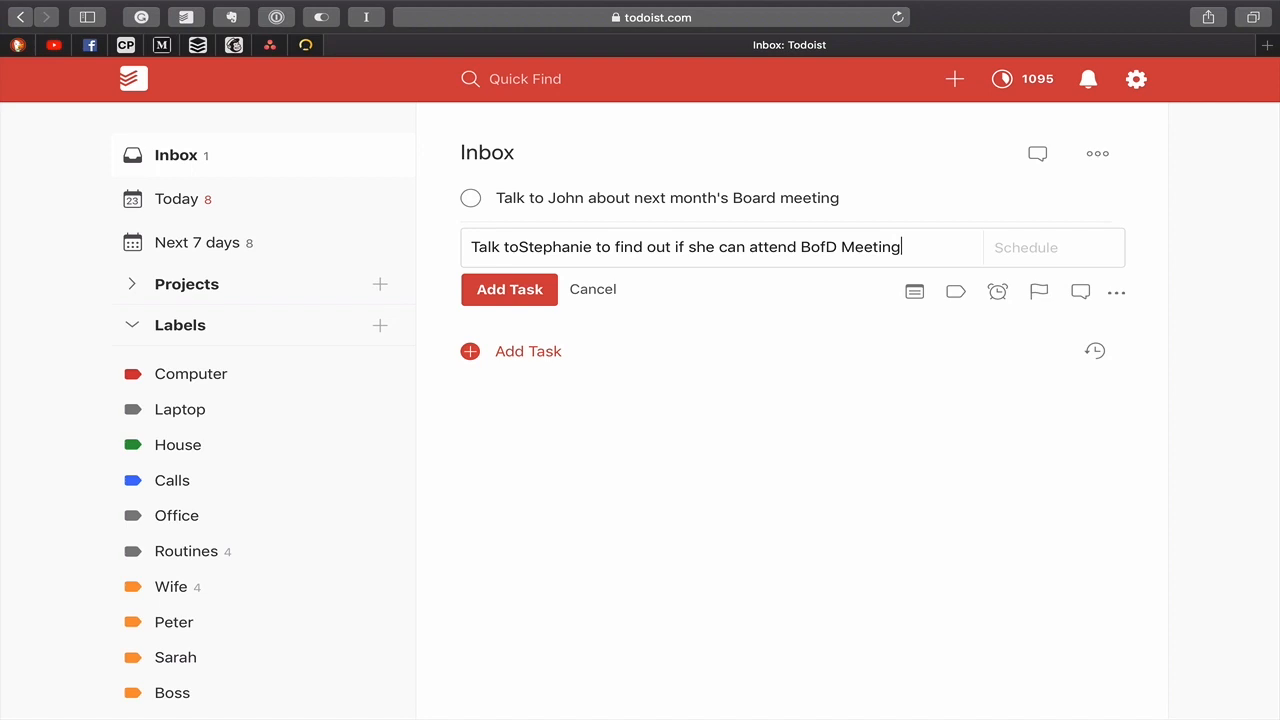
pyautogui.click(519, 247)
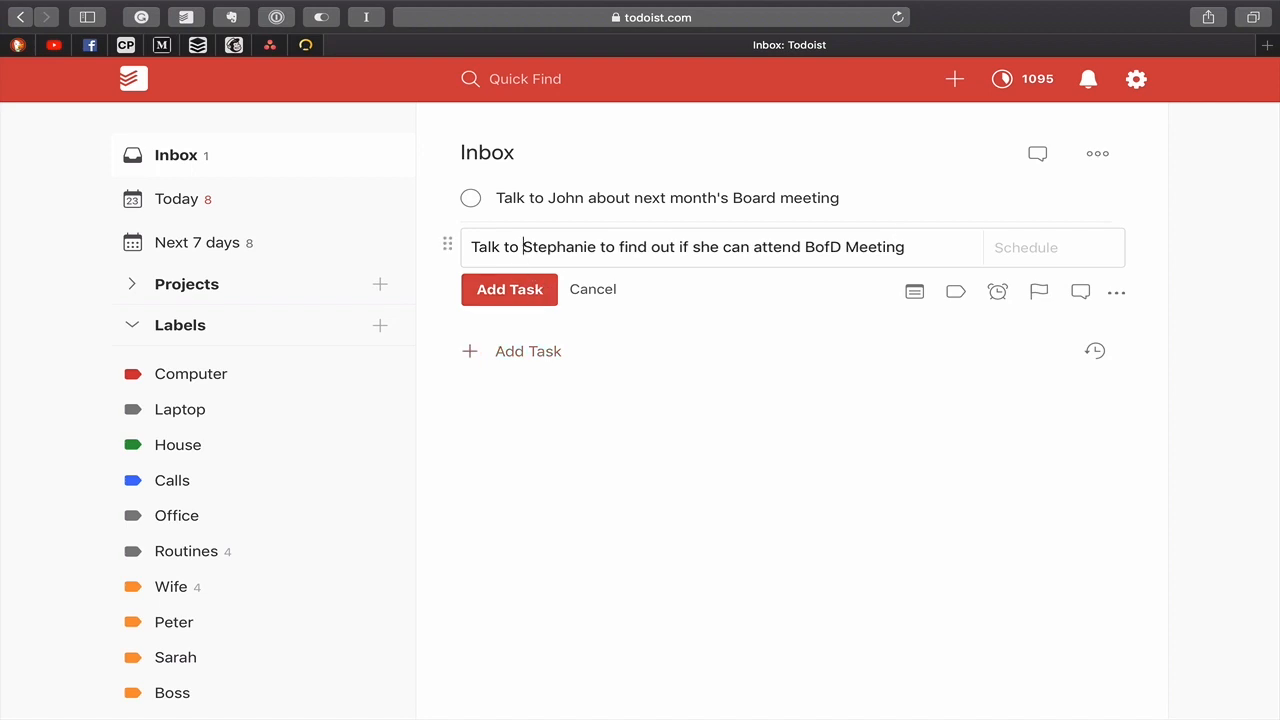
pyautogui.click(530, 287)
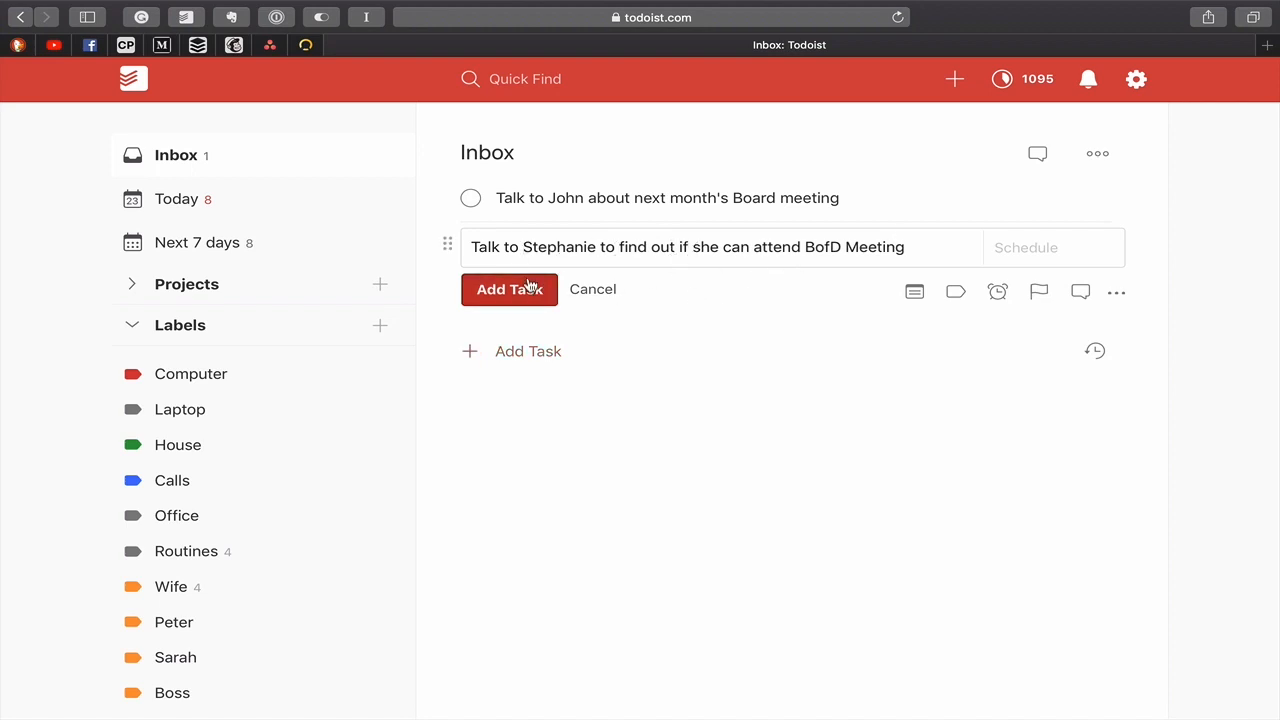
# Assign the Directors label to both Inbox tasks and save them.
pyautogui.click(733, 192)
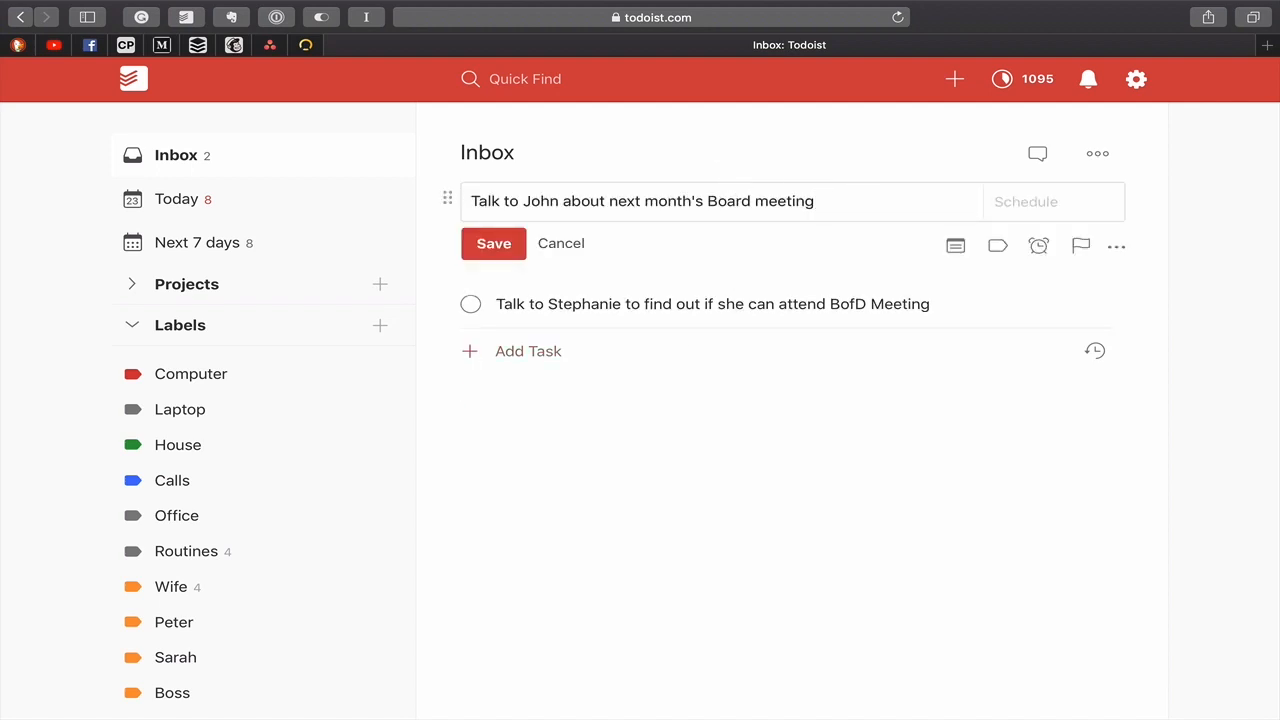
pyautogui.write('@d')
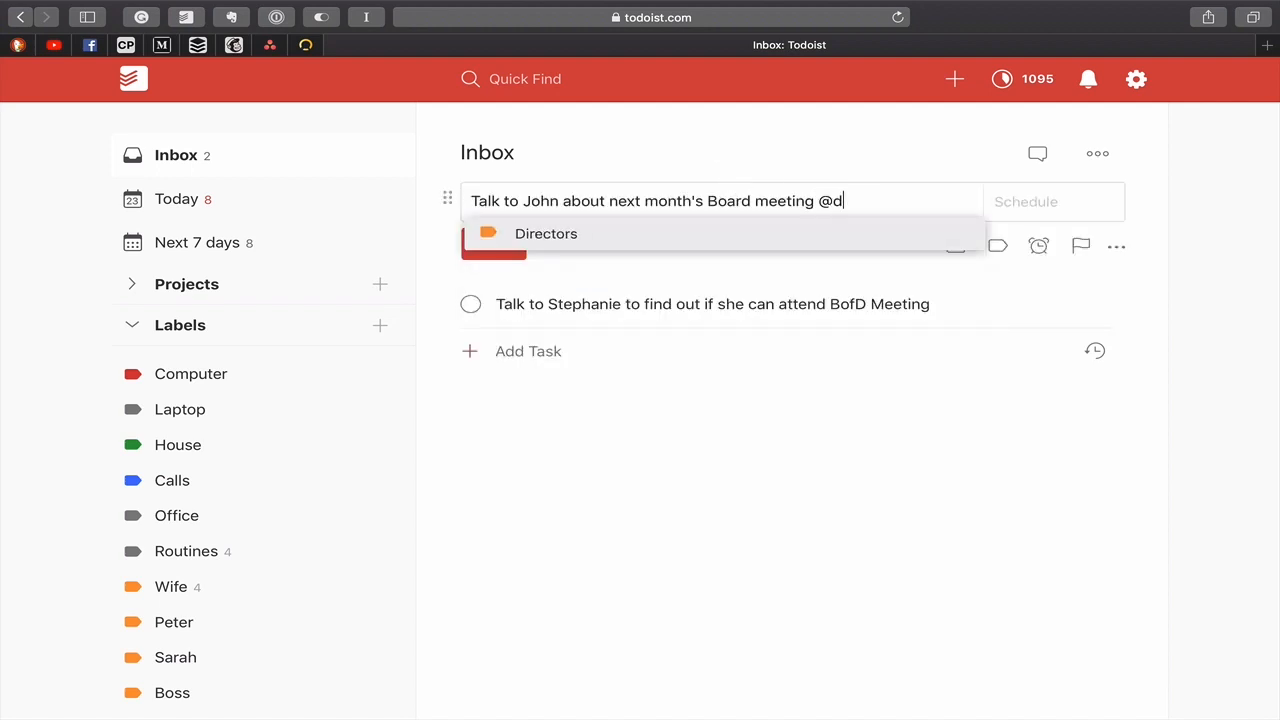
pyautogui.press('Return')
pyautogui.click(904, 302)
pyautogui.write('@d')
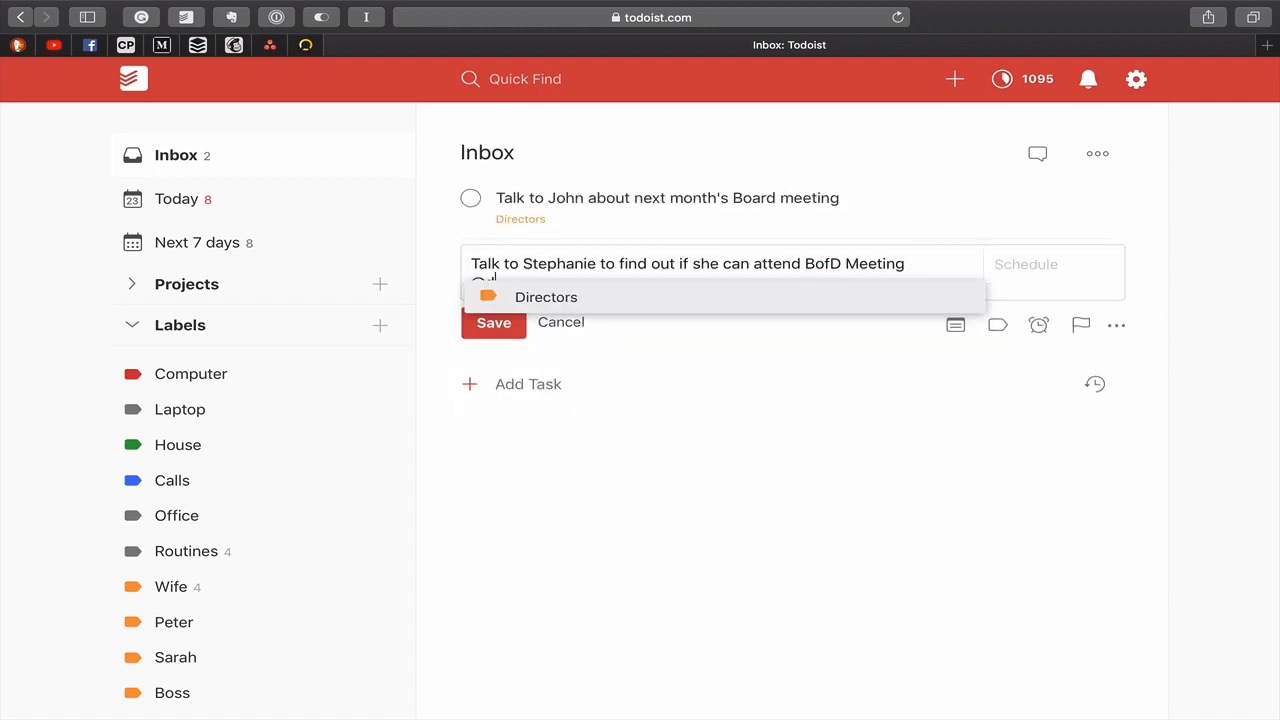
pyautogui.press('Return')
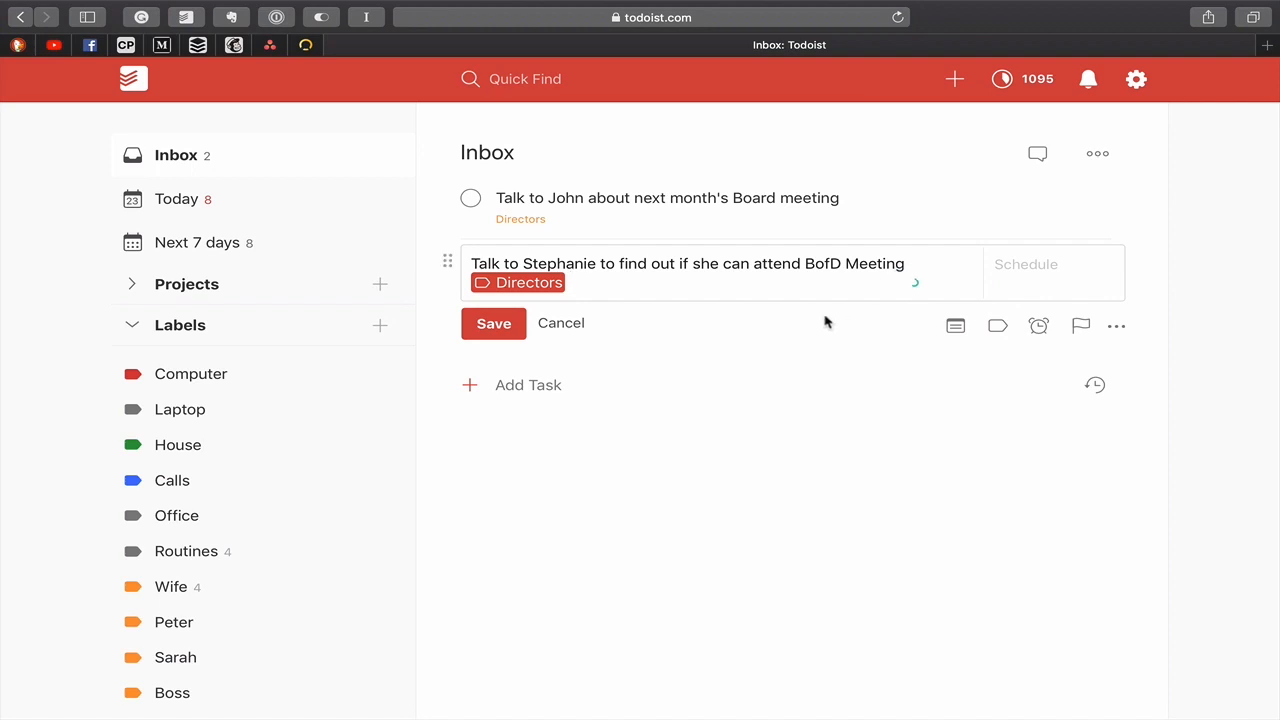
pyautogui.click(486, 324)
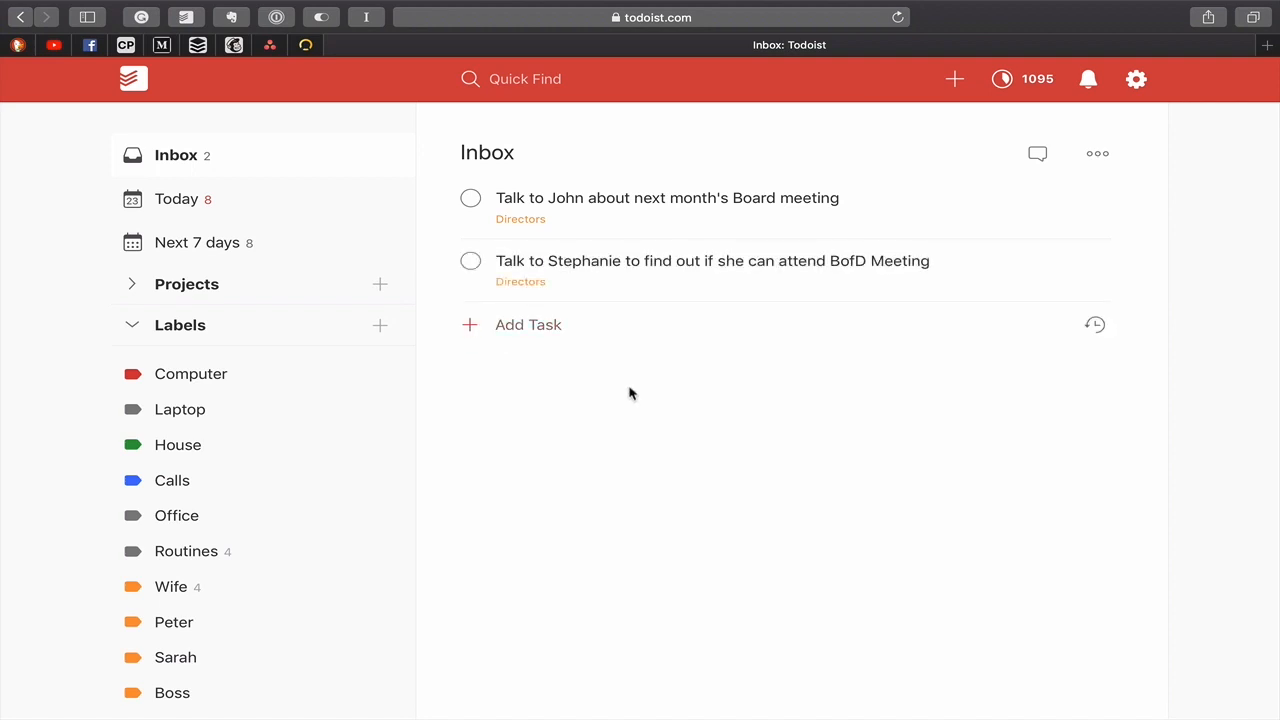
# Prefix the next month's Board meeting task with the colleague's first name in square brackets, wrapped in "!!" for bold, and save it.
pyautogui.click(677, 200)
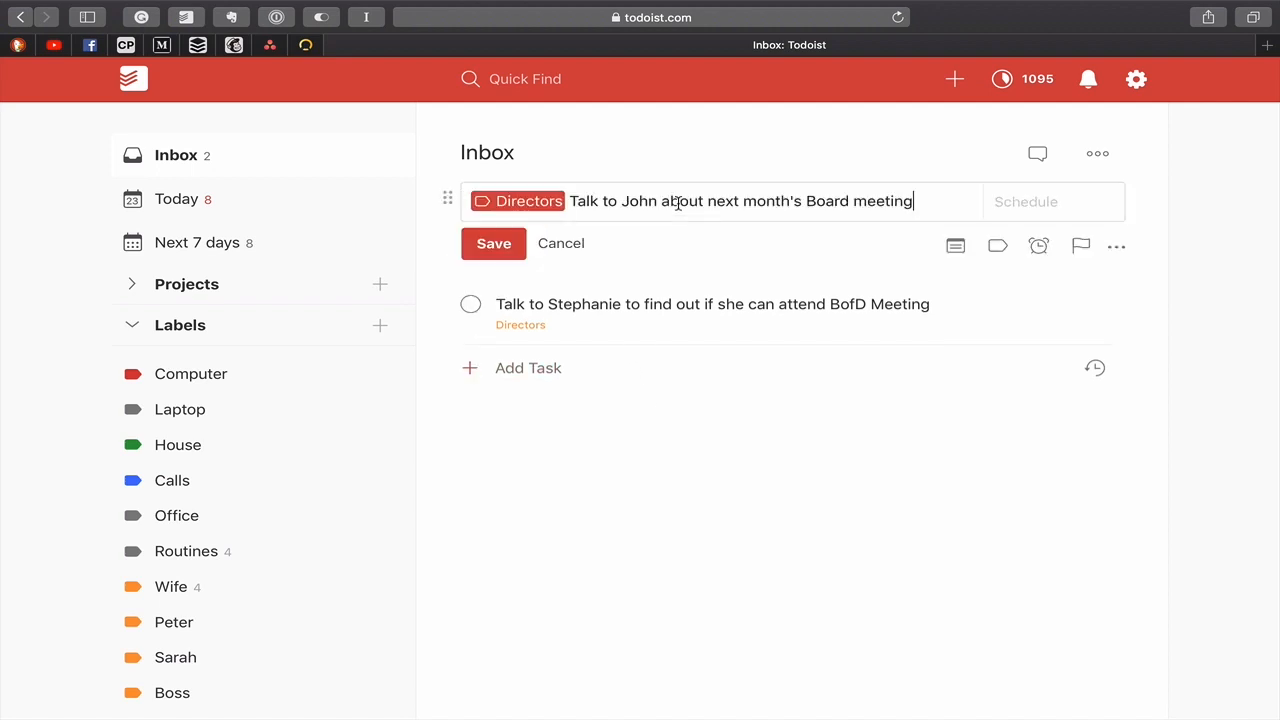
pyautogui.click(570, 200)
pyautogui.write('!!')
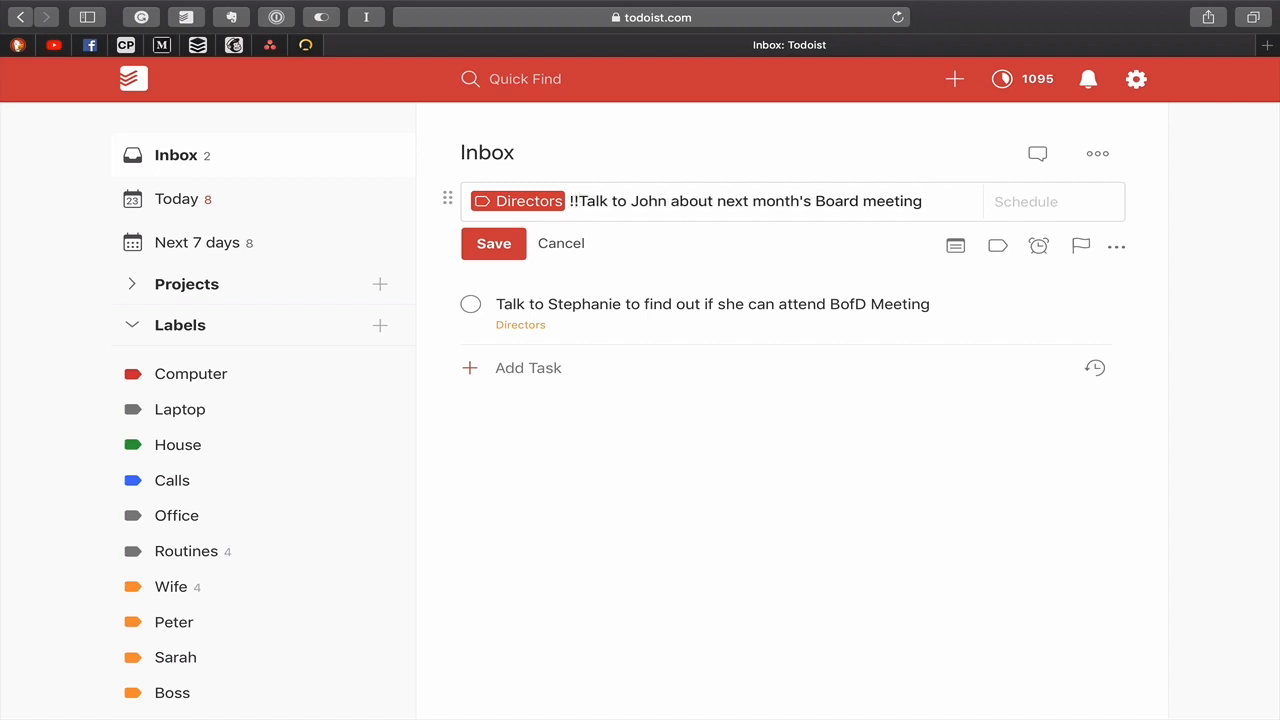
pyautogui.write('[')
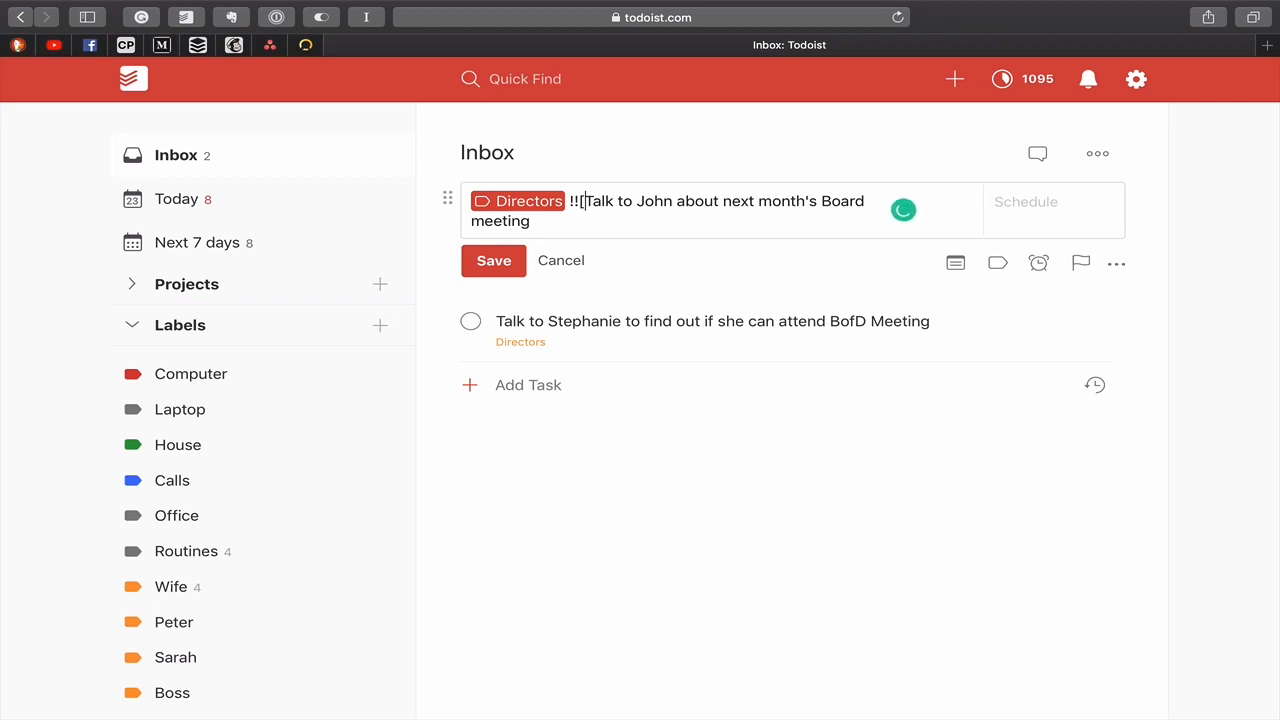
pyautogui.write('John')
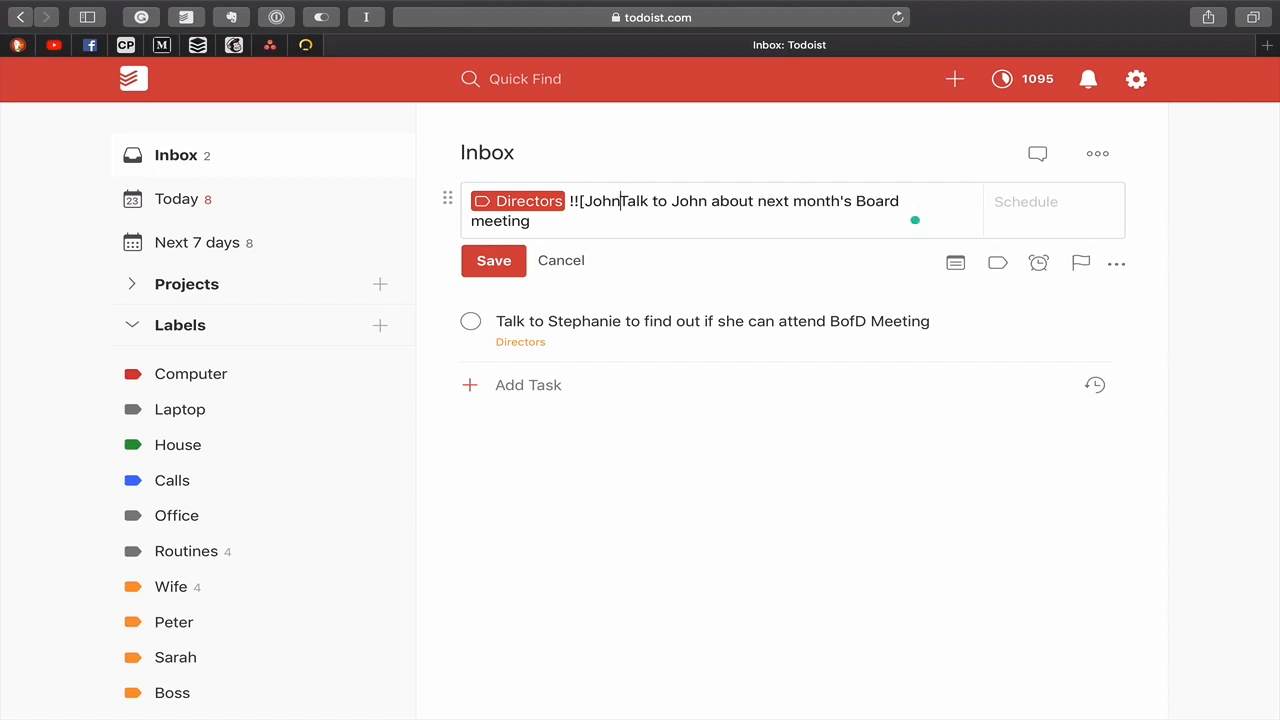
pyautogui.write(']!!')
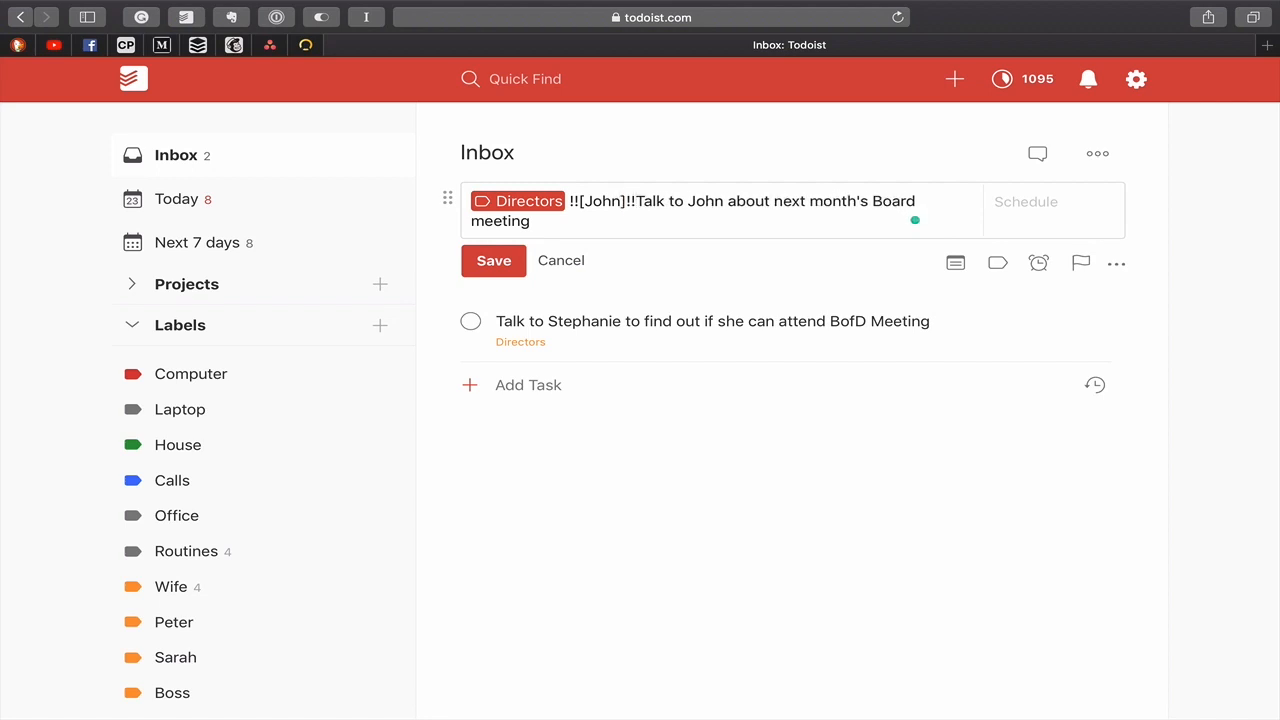
pyautogui.click(490, 262)
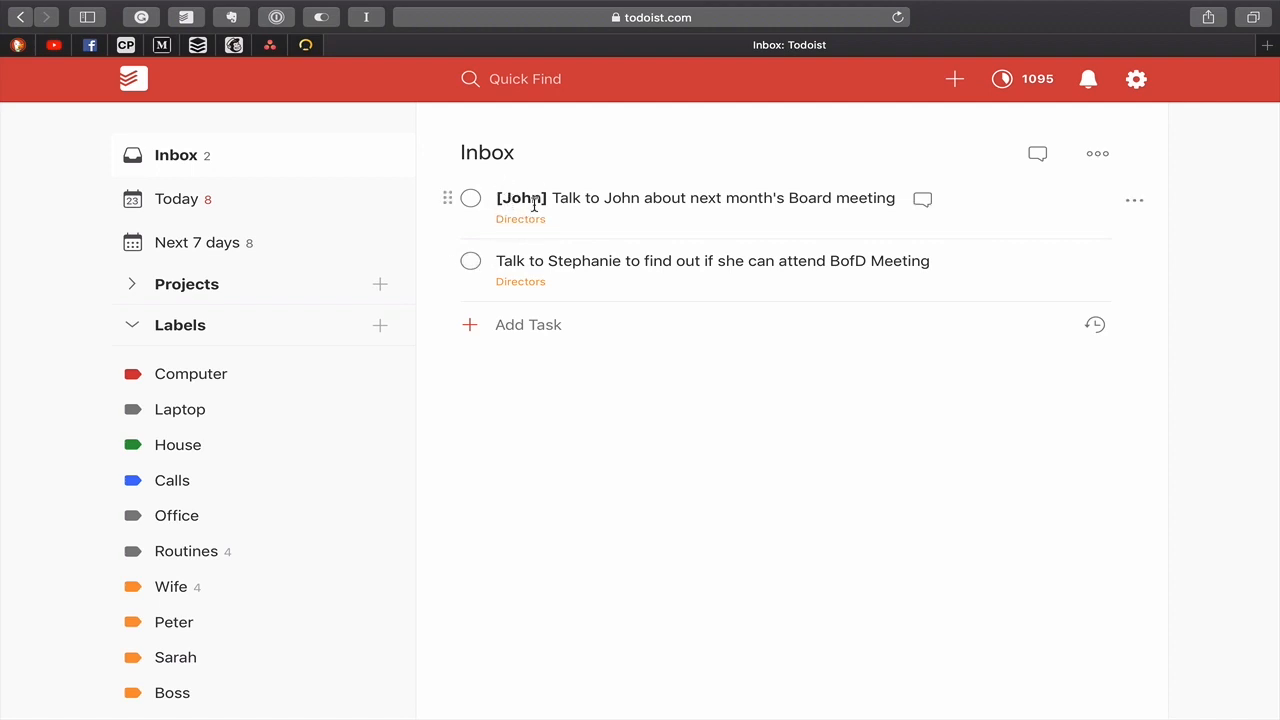
# Prefix the BofD Meeting attendance task with that colleague's bracketed first name between "!!" marks, save it and discard the blank new task.
pyautogui.click(563, 260)
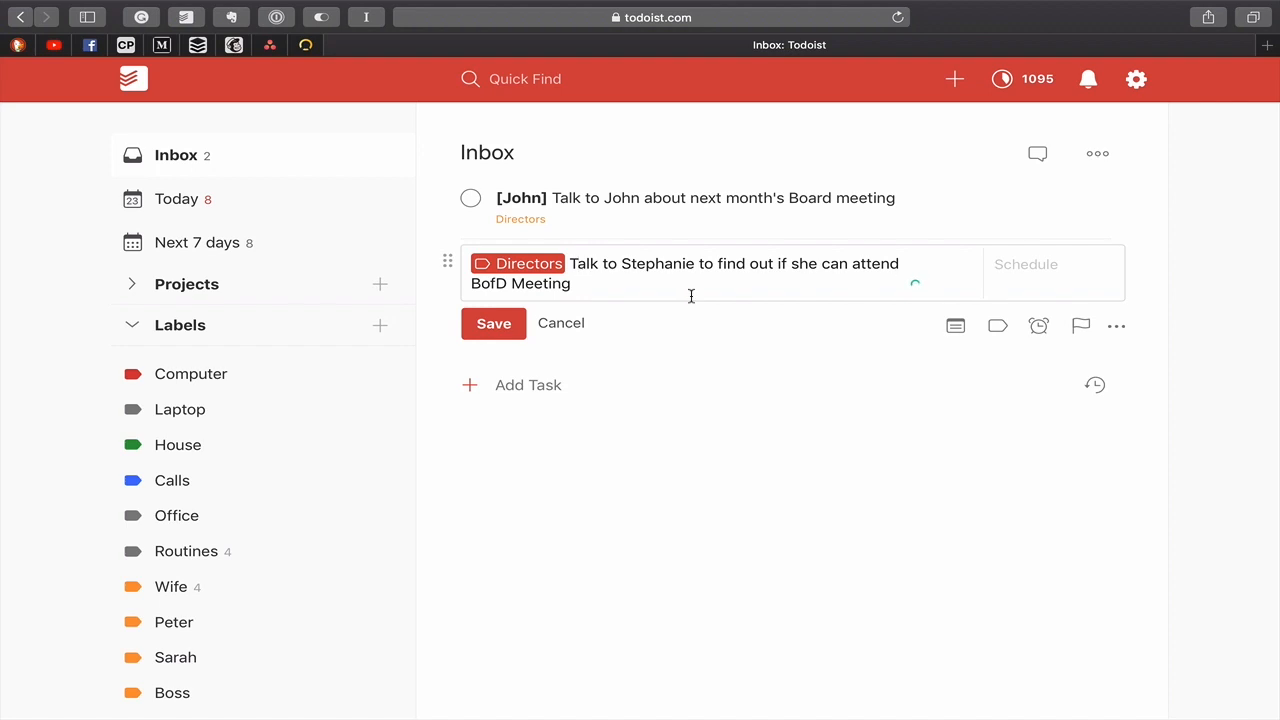
pyautogui.write('[')
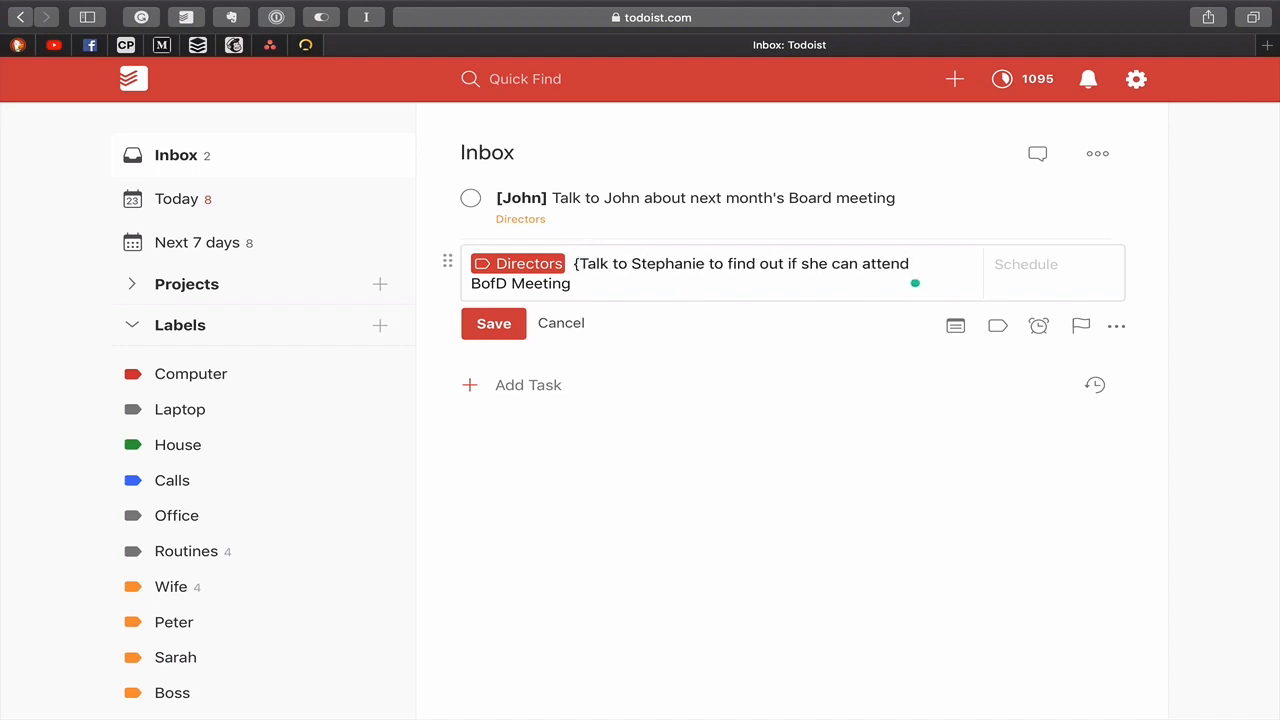
pyautogui.press('BackSpace')
pyautogui.write('!!')
pyautogui.write('[Steph')
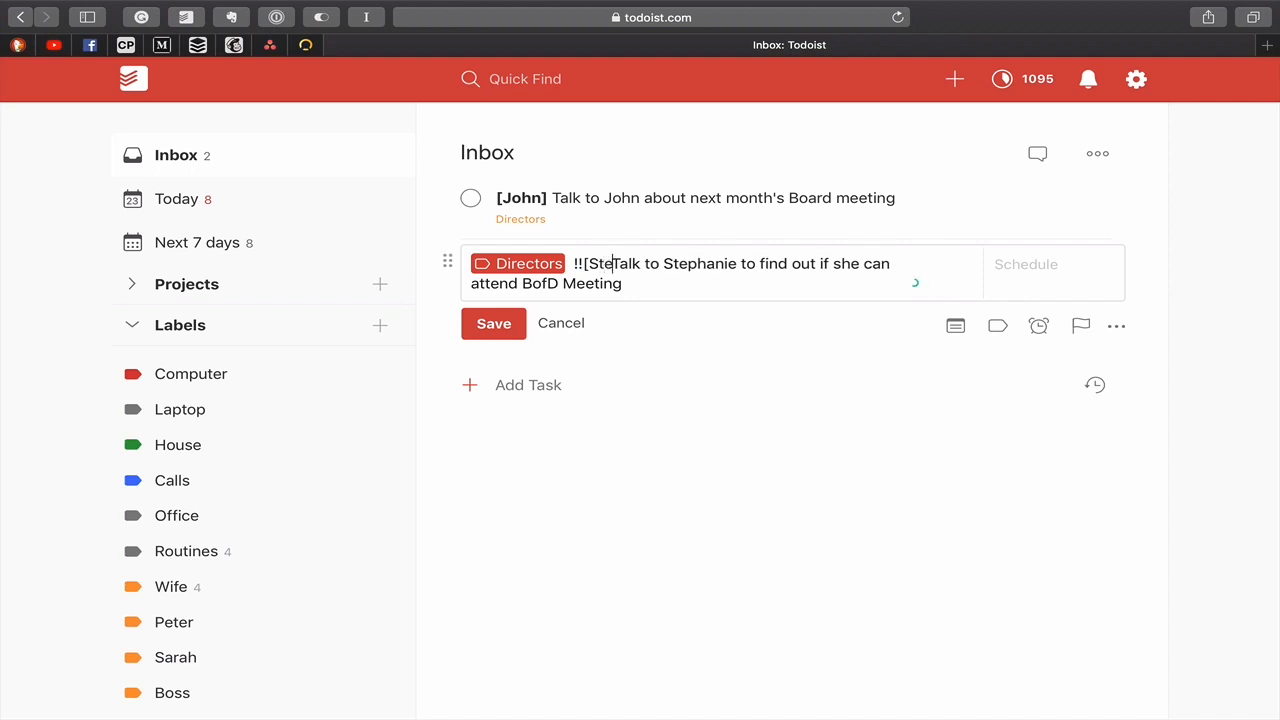
pyautogui.write('anie]!!')
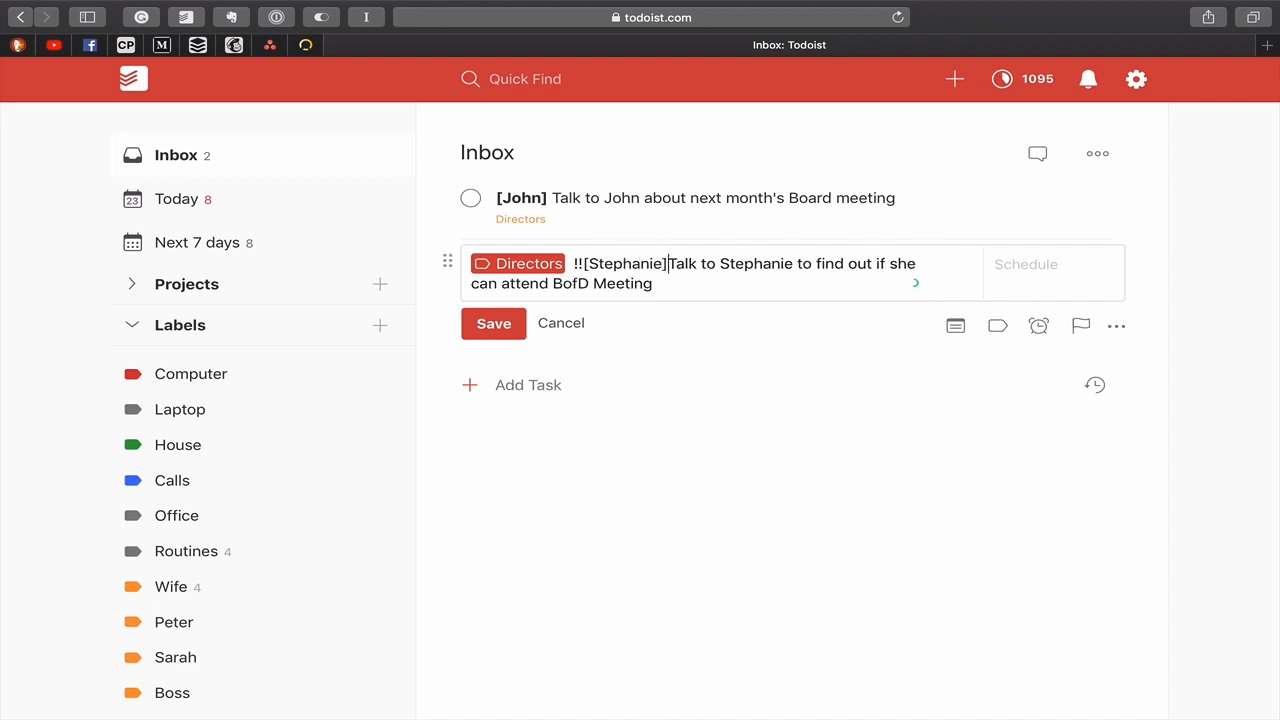
pyautogui.click(488, 322)
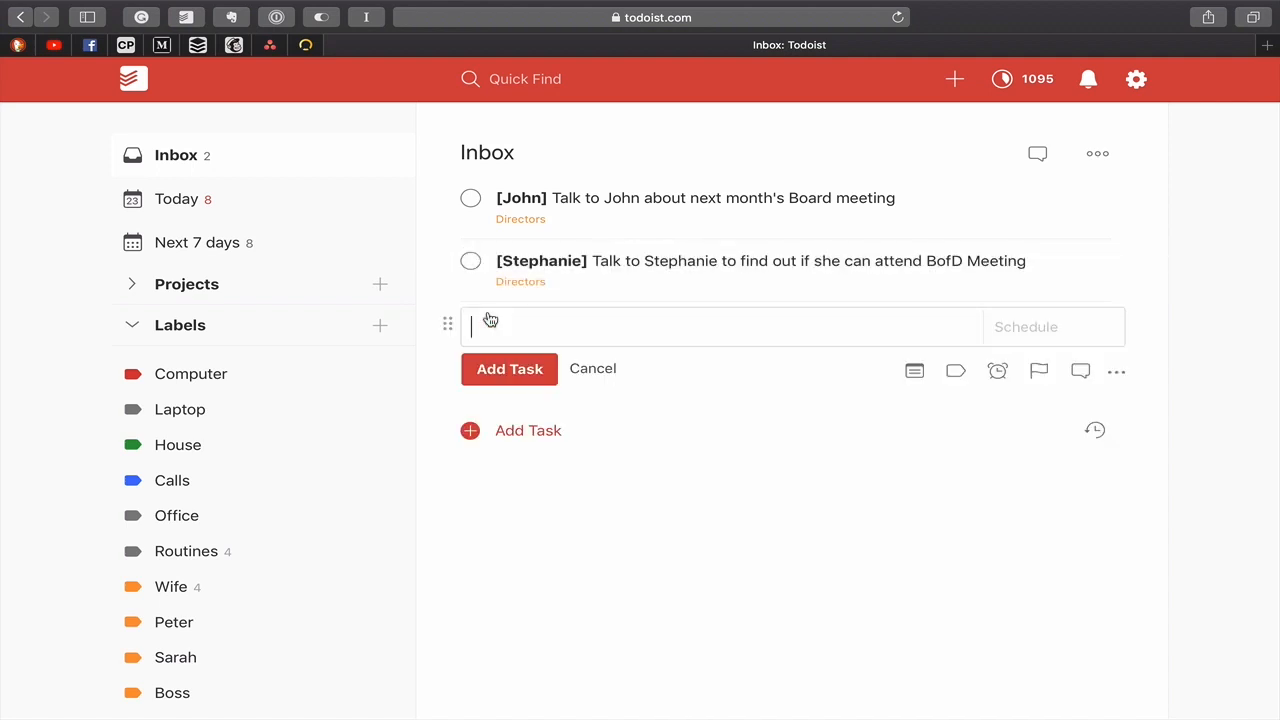
pyautogui.click(595, 372)
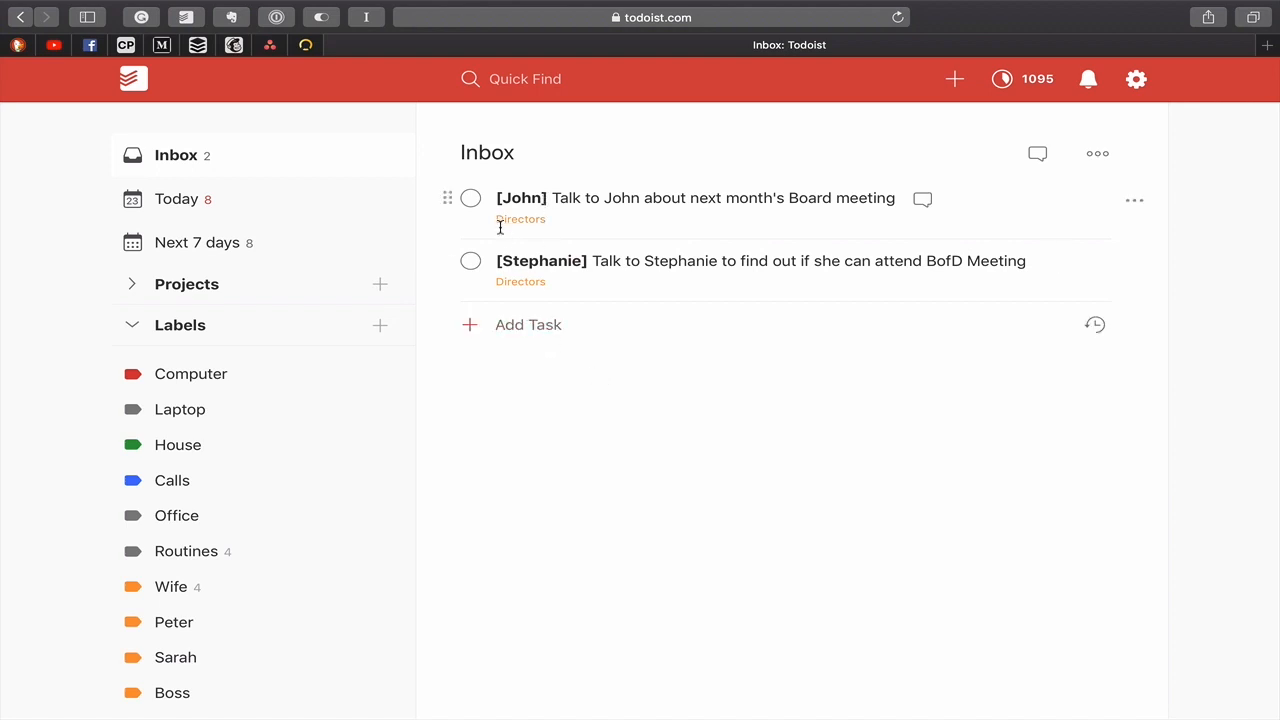
# Schedule the next month's Board meeting task for tomorrow and give it priority 2.
pyautogui.scroll(-3, 220, 620)
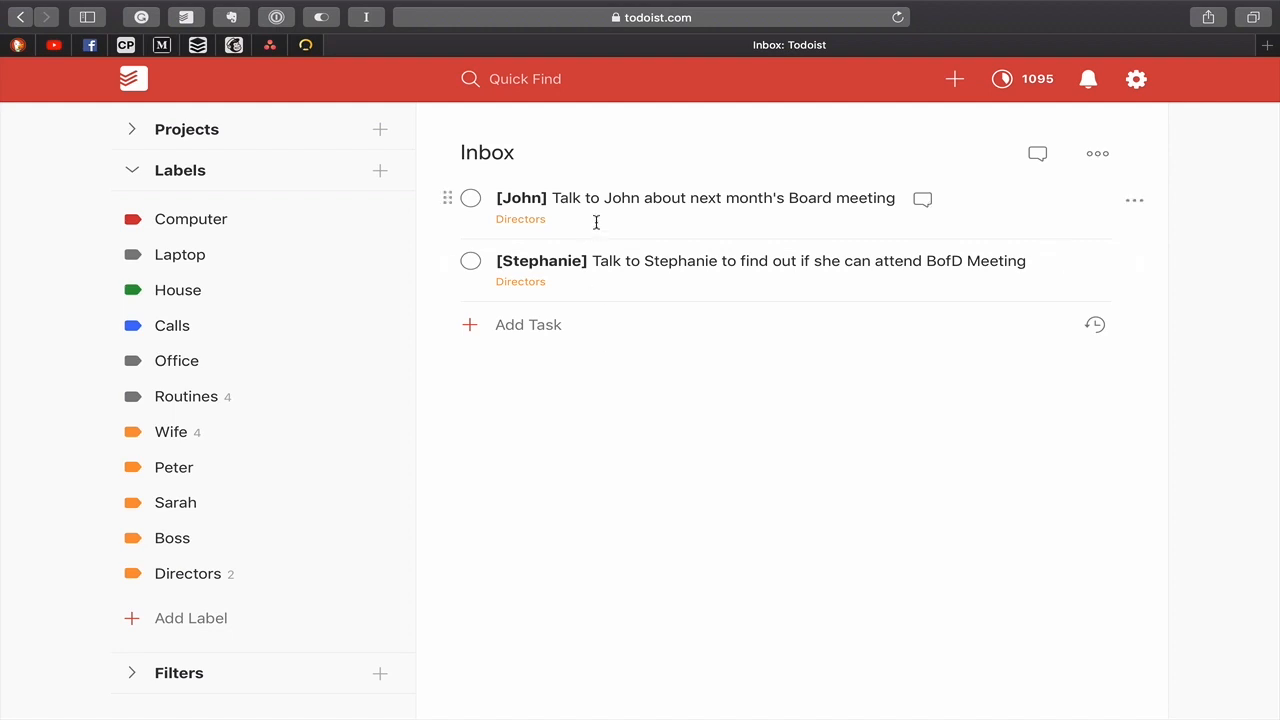
pyautogui.click(621, 201)
pyautogui.click(997, 201)
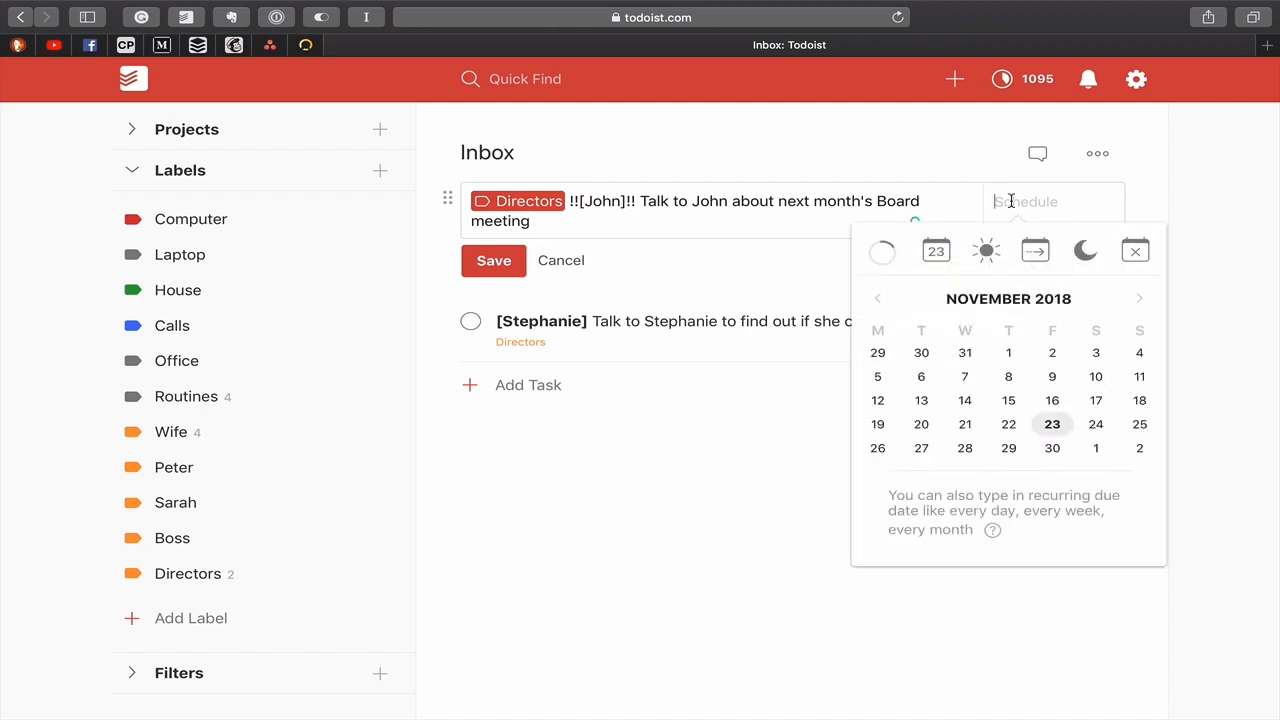
pyautogui.write('tom')
pyautogui.press('Return')
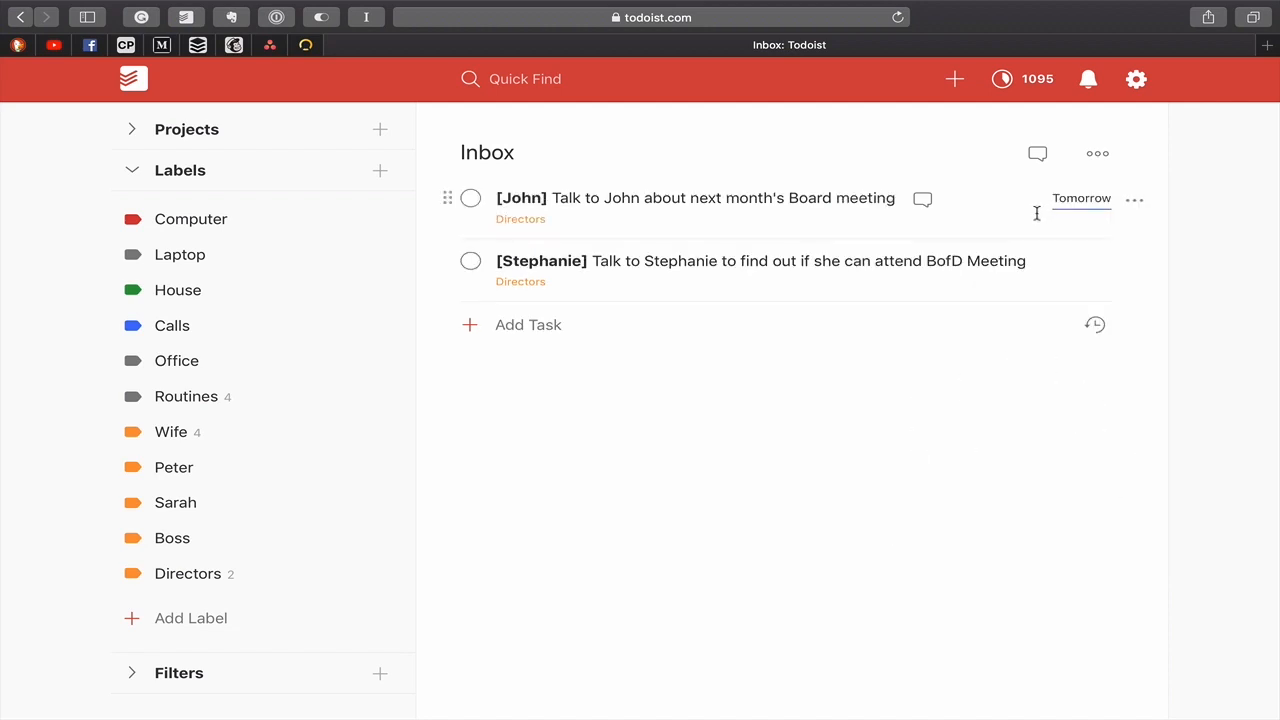
pyautogui.click(983, 209)
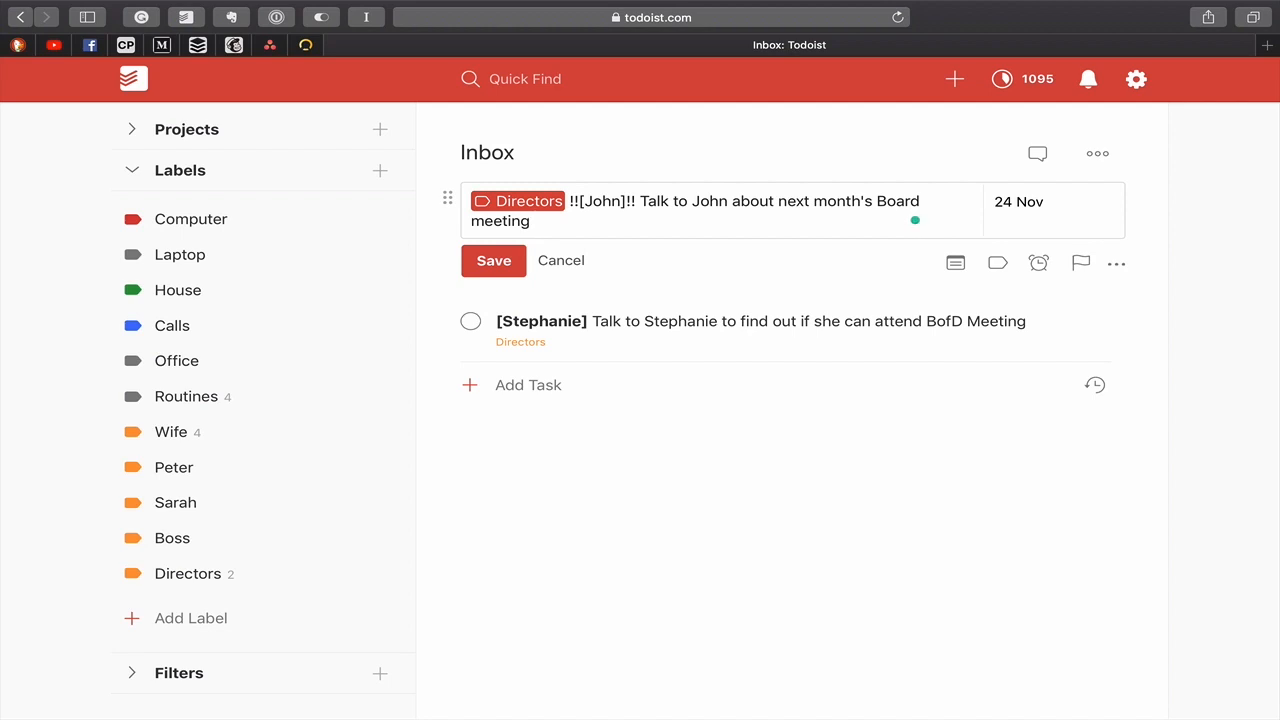
pyautogui.write('p2')
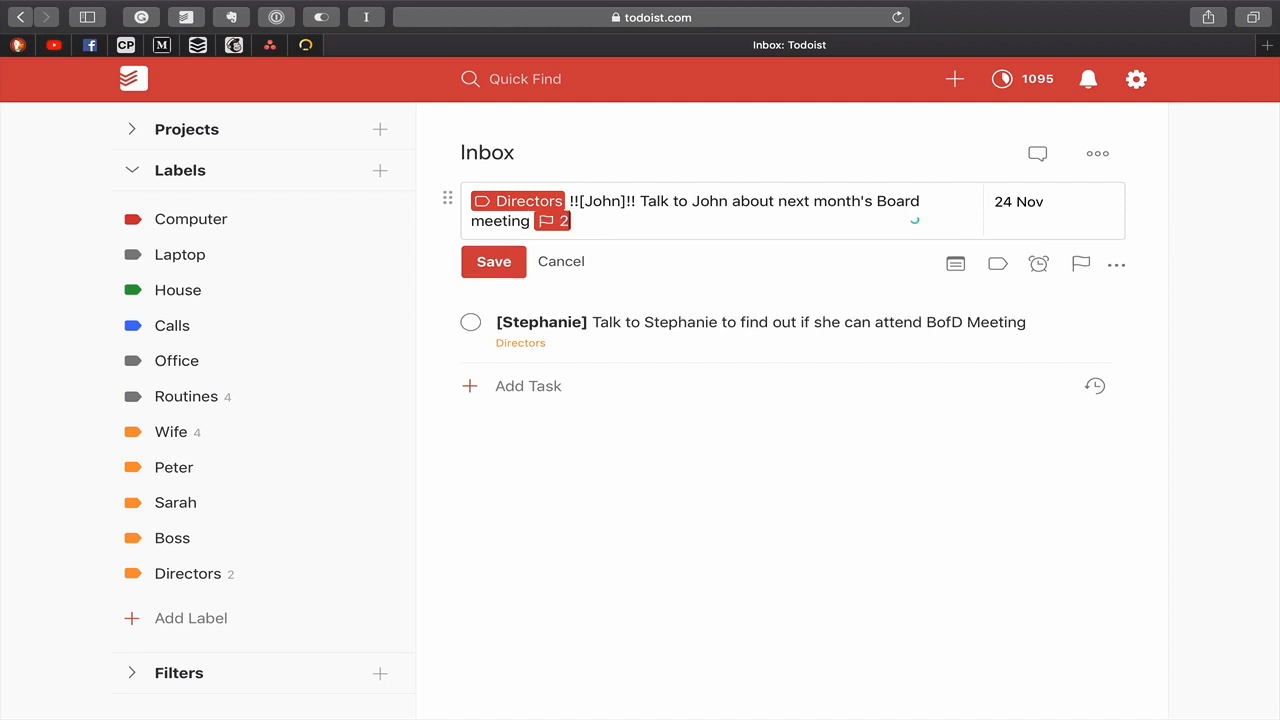
pyautogui.press('Return')
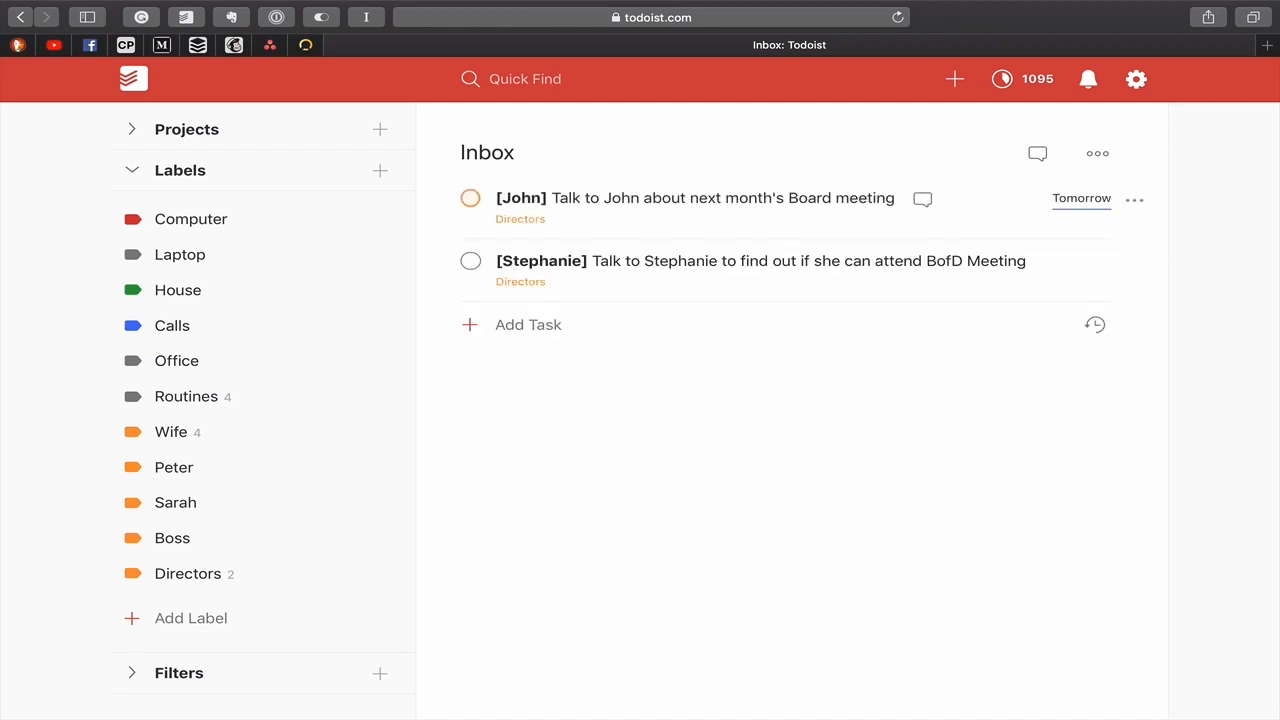
# Give the BofD Meeting attendance task priority 2 and schedule it for tomorrow.
pyautogui.click(797, 273)
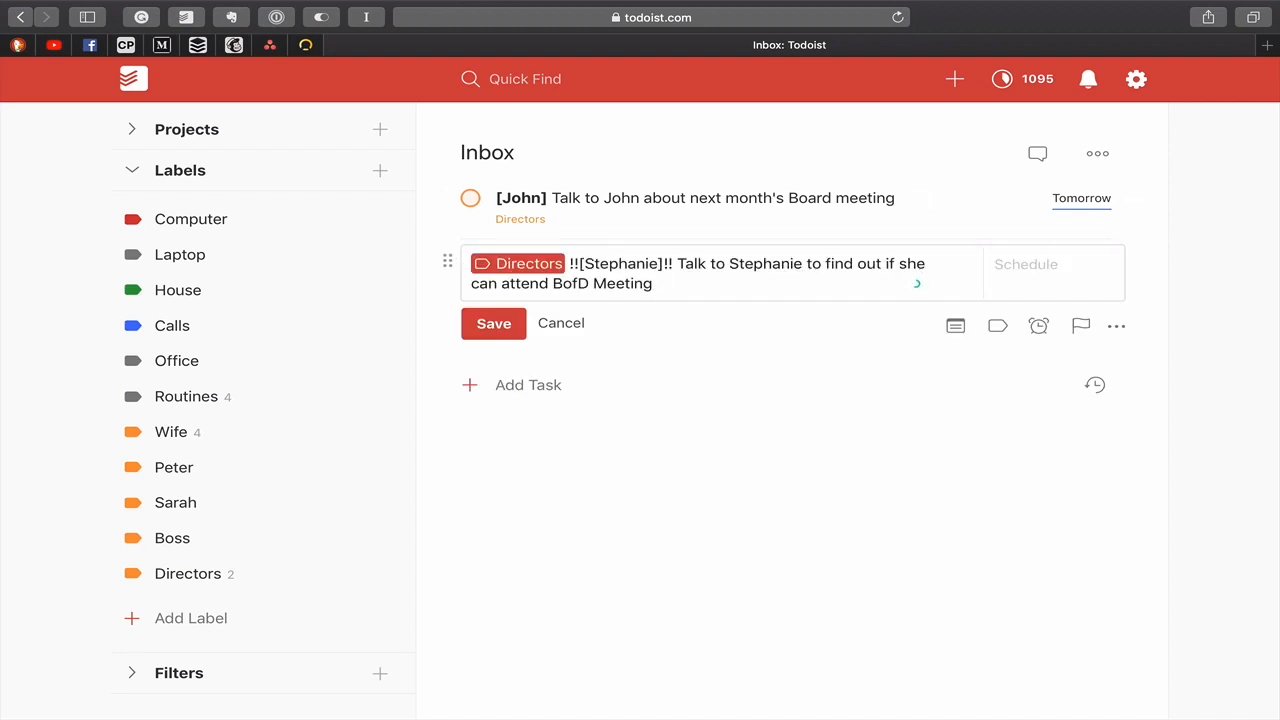
pyautogui.write('p2')
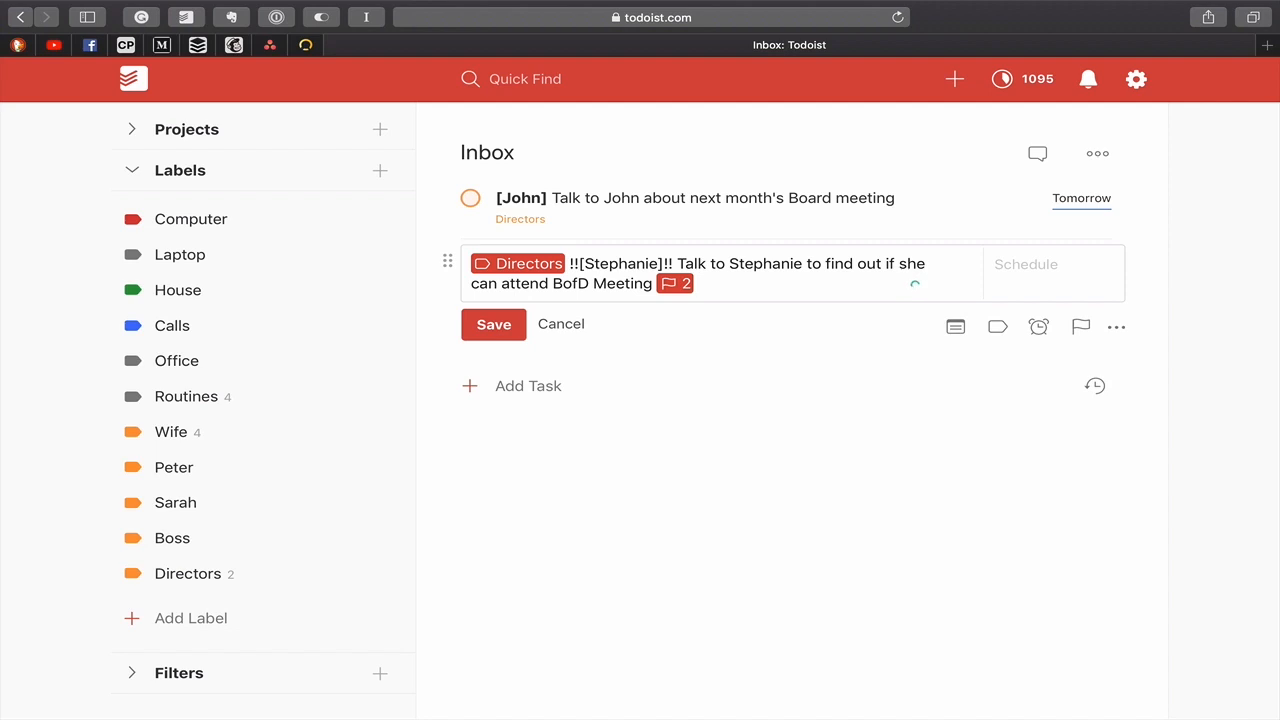
pyautogui.press('Tab')
pyautogui.write('tom')
pyautogui.press('Return')
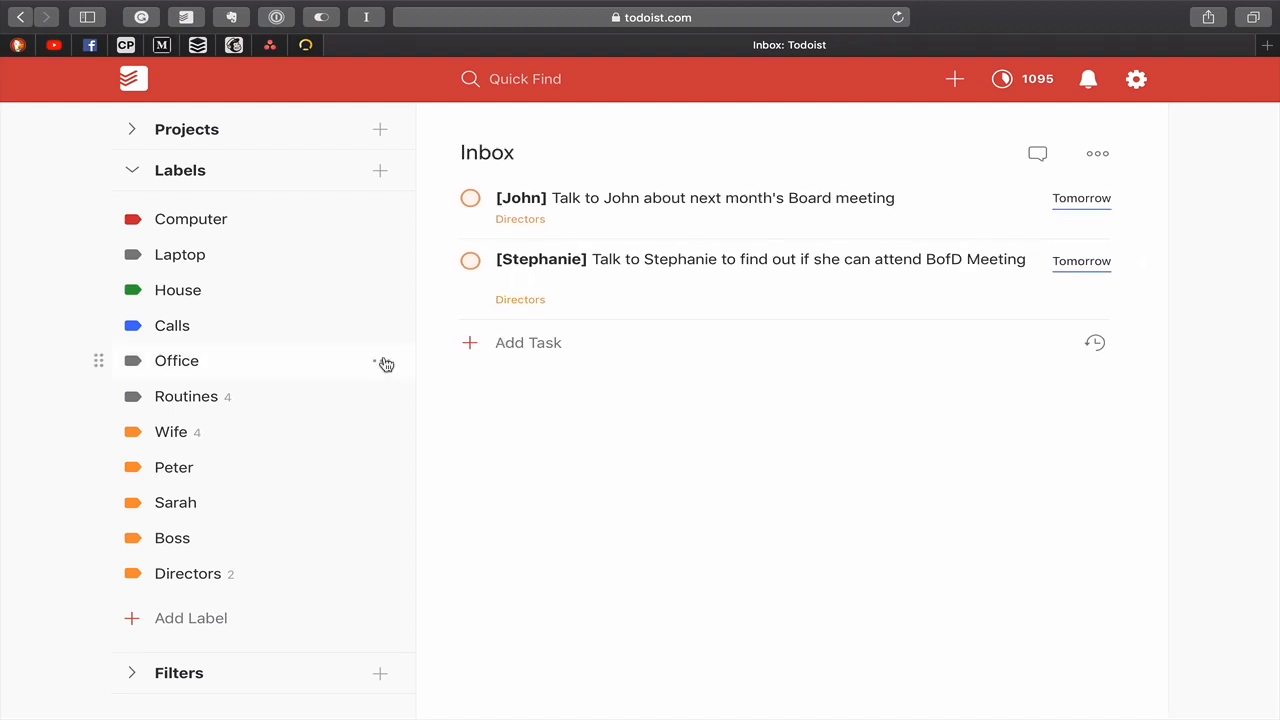
# Review the Today and Next 7 days views, looking for the Directors tasks scheduled for tomorrow.
pyautogui.scroll(3, 386, 363)
pyautogui.click(175, 199)
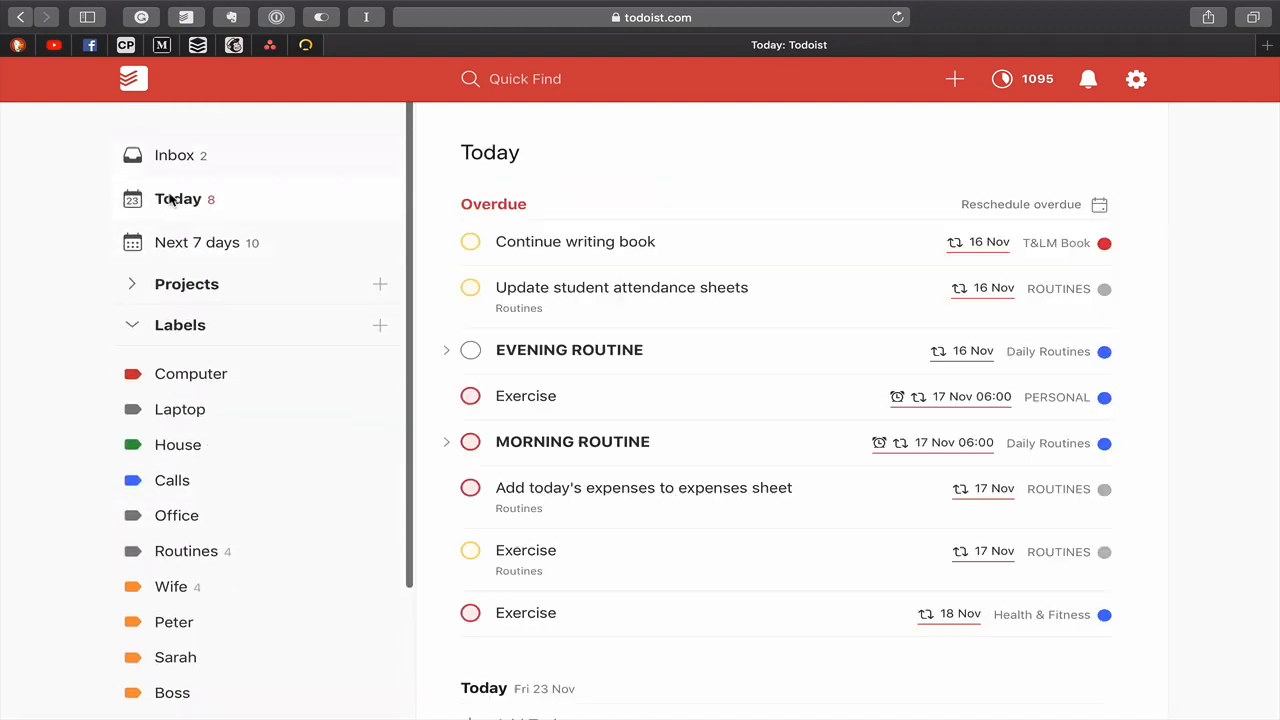
pyautogui.scroll(-3, 604, 317)
pyautogui.scroll(3, 604, 317)
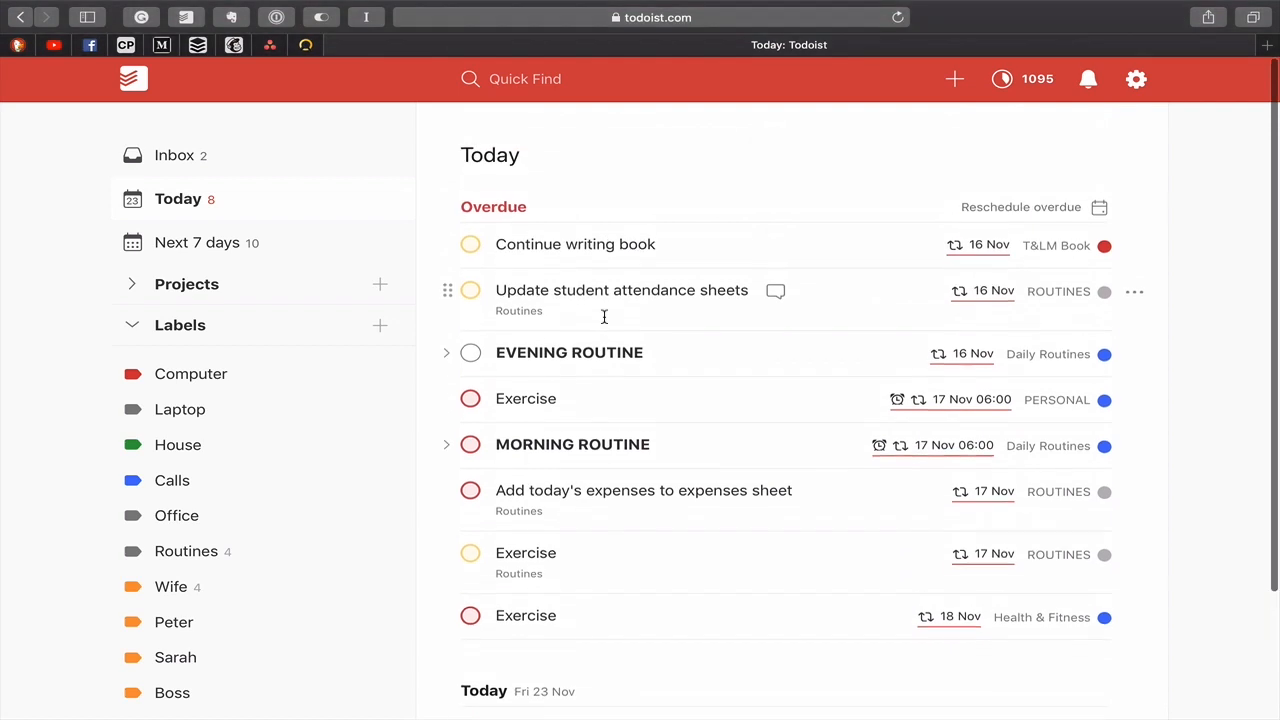
pyautogui.click(203, 248)
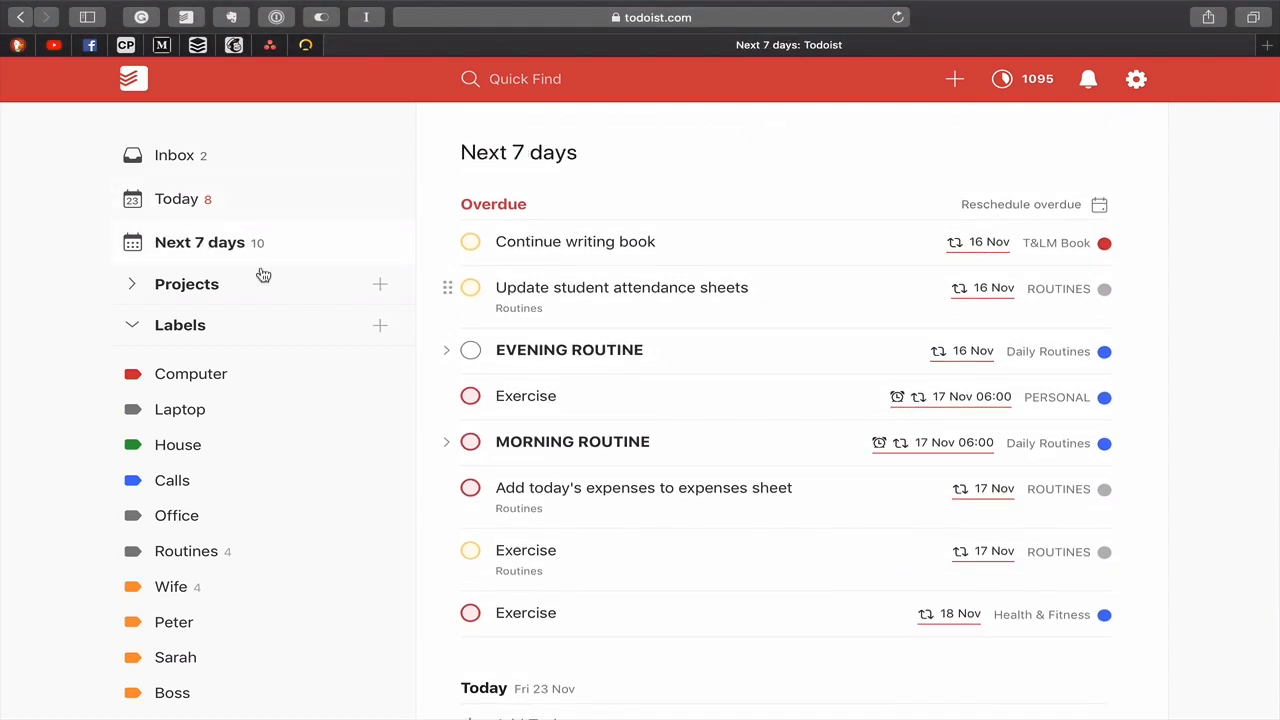
pyautogui.scroll(-3, 580, 360)
pyautogui.scroll(-3, 581, 361)
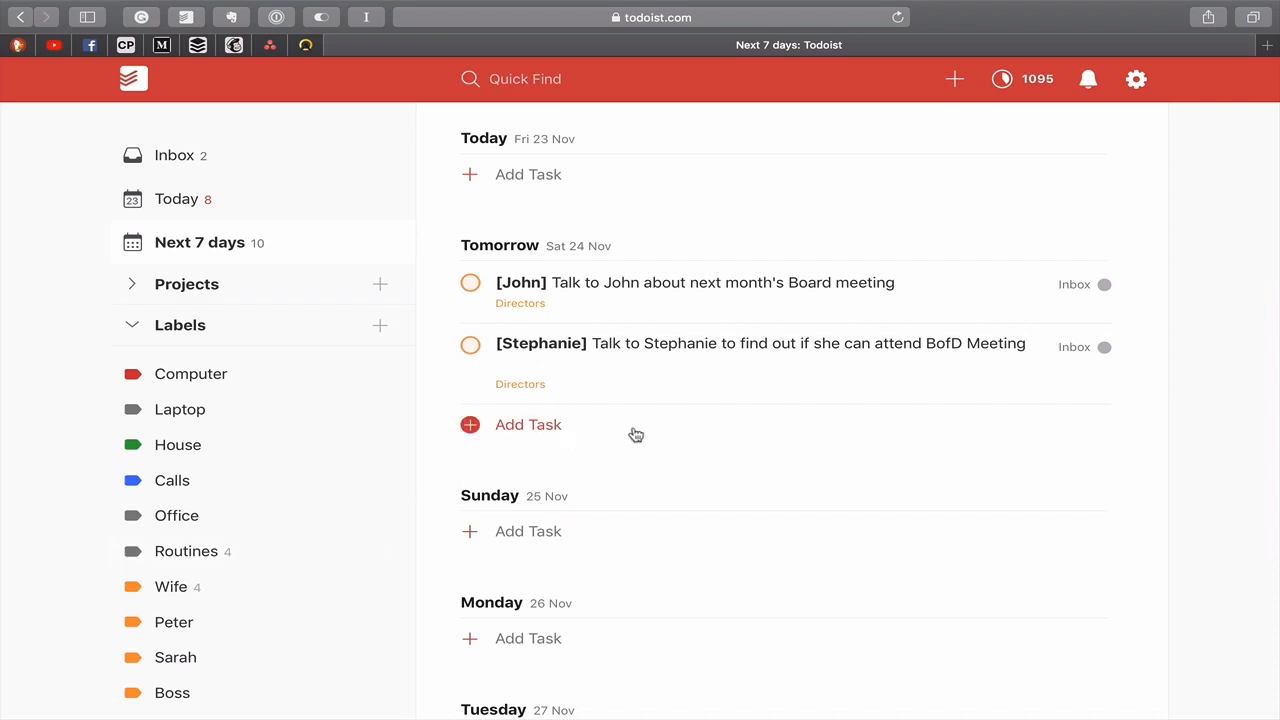
# Add a new label named "Marketing Team" with the orange colour.
pyautogui.scroll(-4, 317, 571)
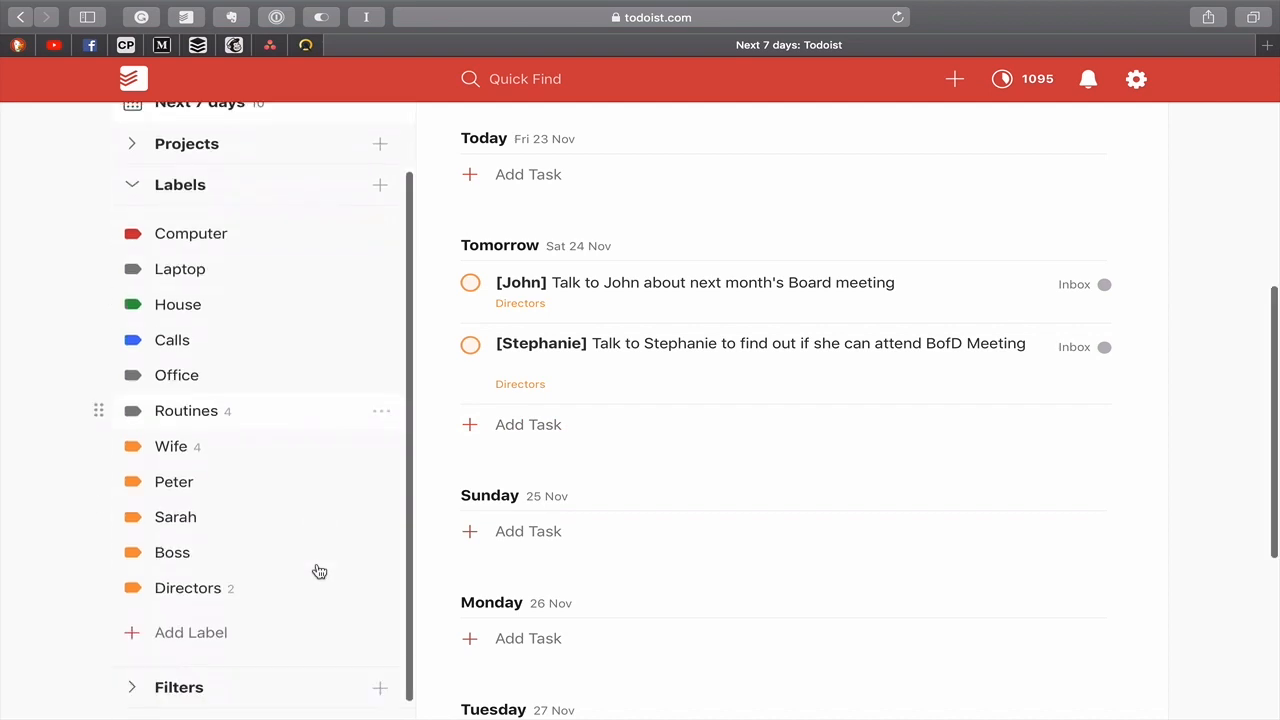
pyautogui.click(197, 613)
pyautogui.write('Ma')
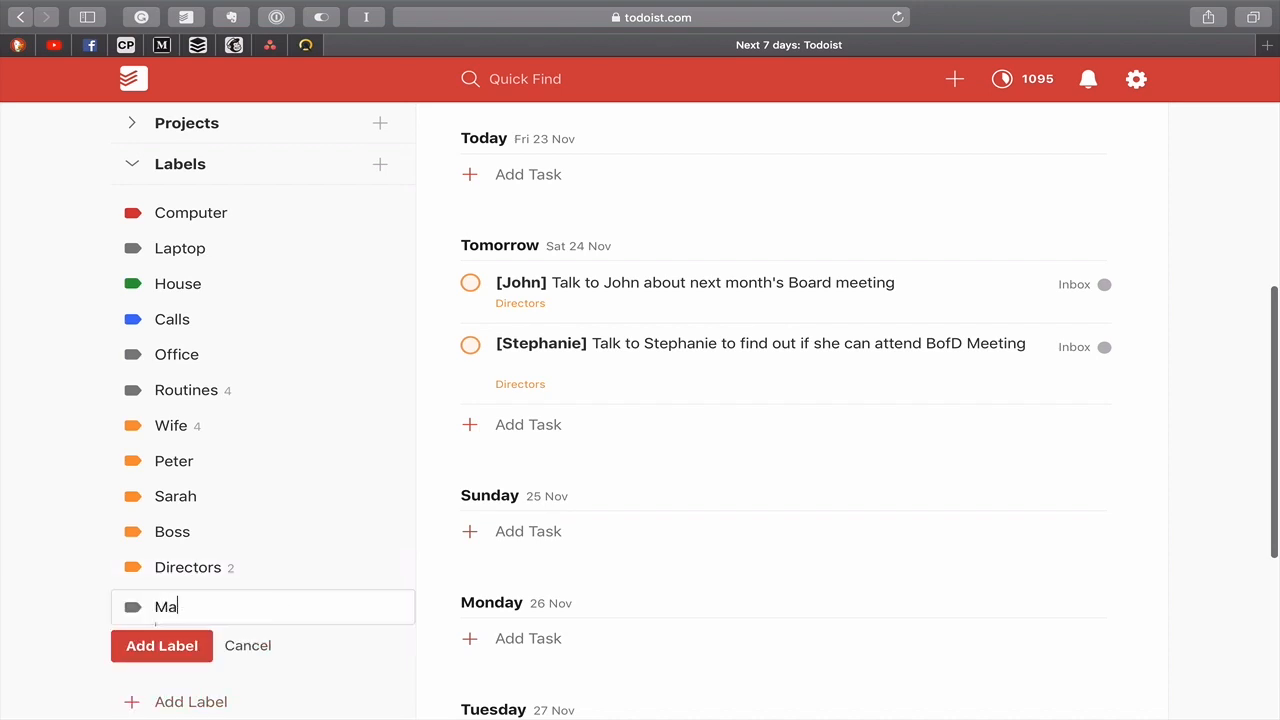
pyautogui.write('rketing Team')
pyautogui.click(135, 610)
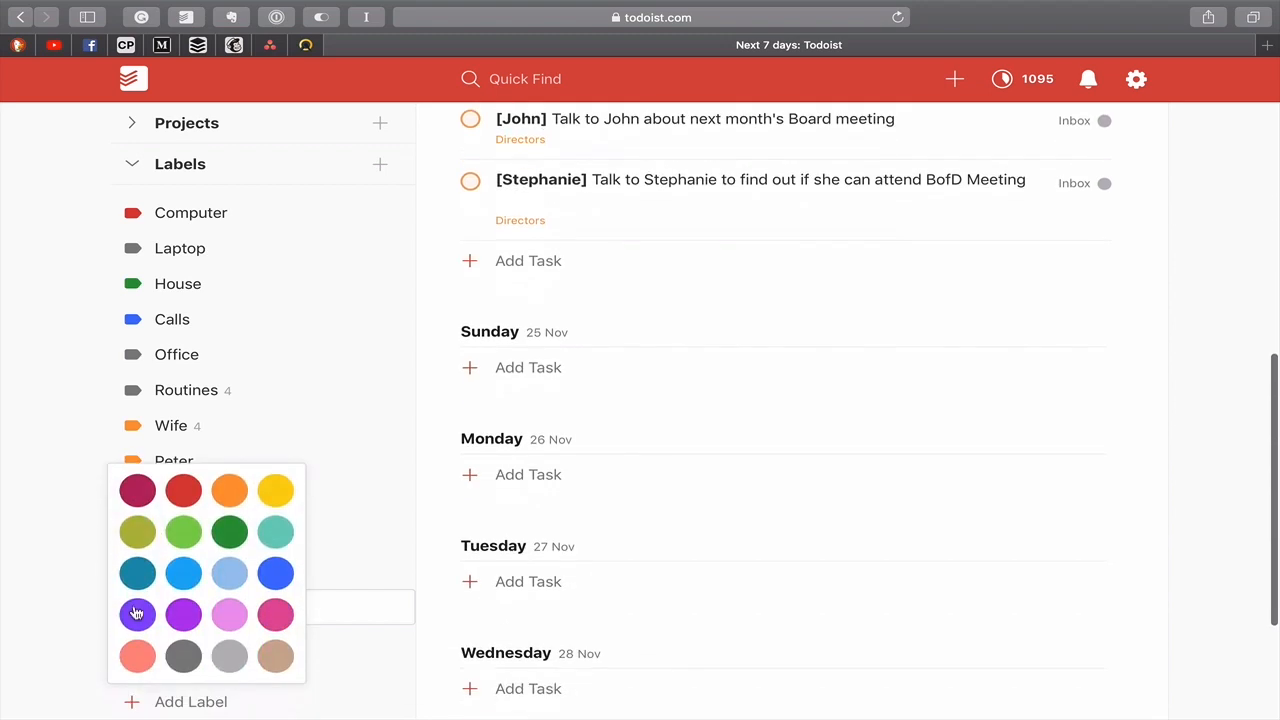
pyautogui.click(228, 489)
pyautogui.click(188, 643)
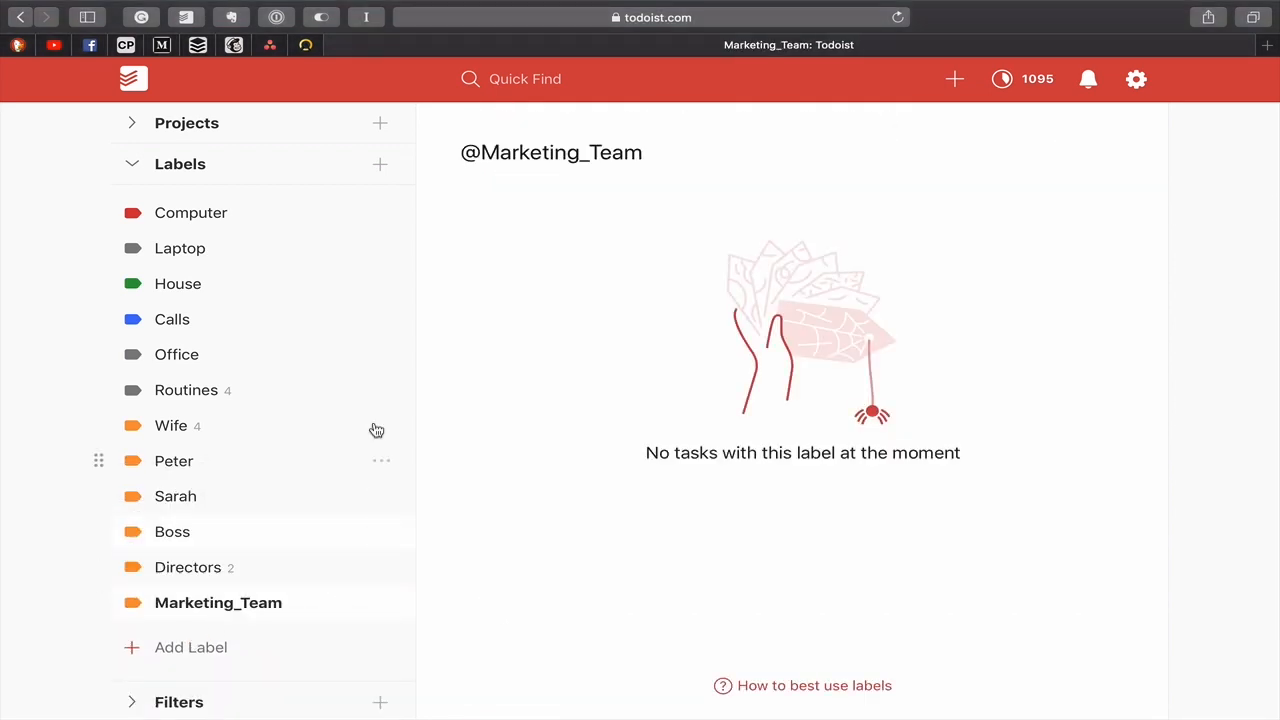
# Add an Inbox task asking a colleague "about designs", prefixed with their bold bracketed first name and labelled Marketing_Team.
pyautogui.scroll(3, 358, 385)
pyautogui.click(199, 160)
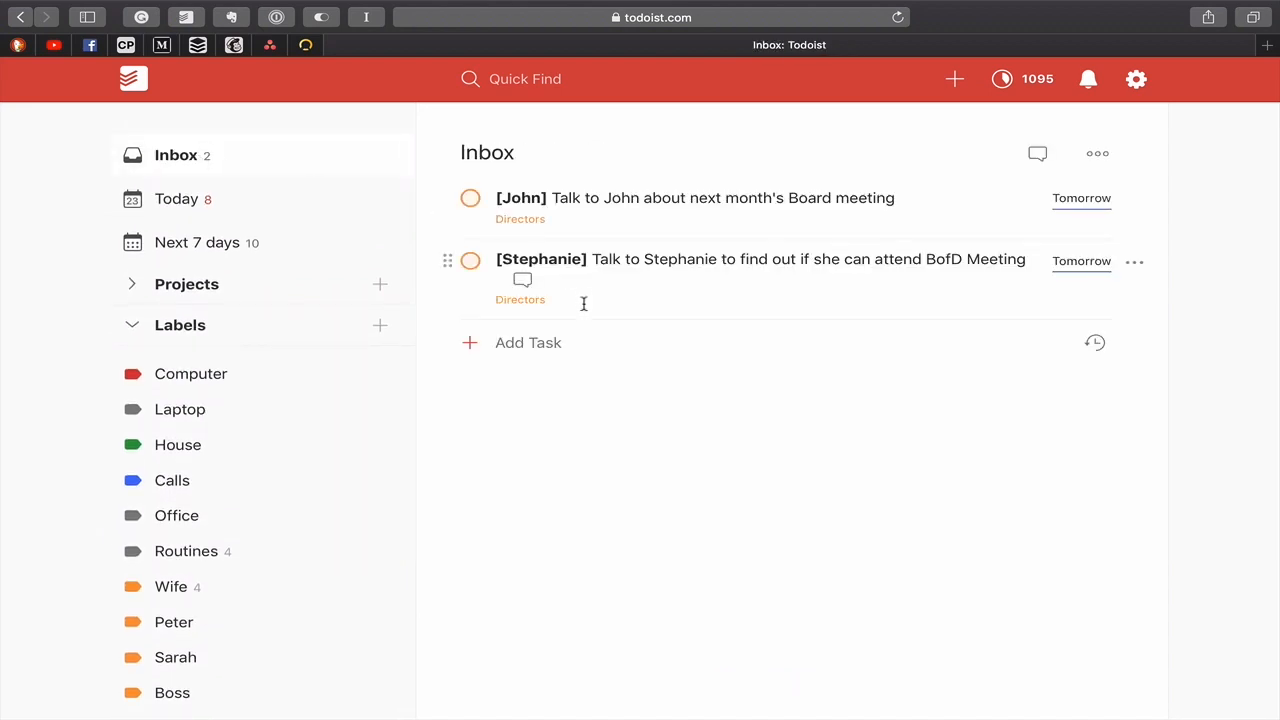
pyautogui.click(540, 350)
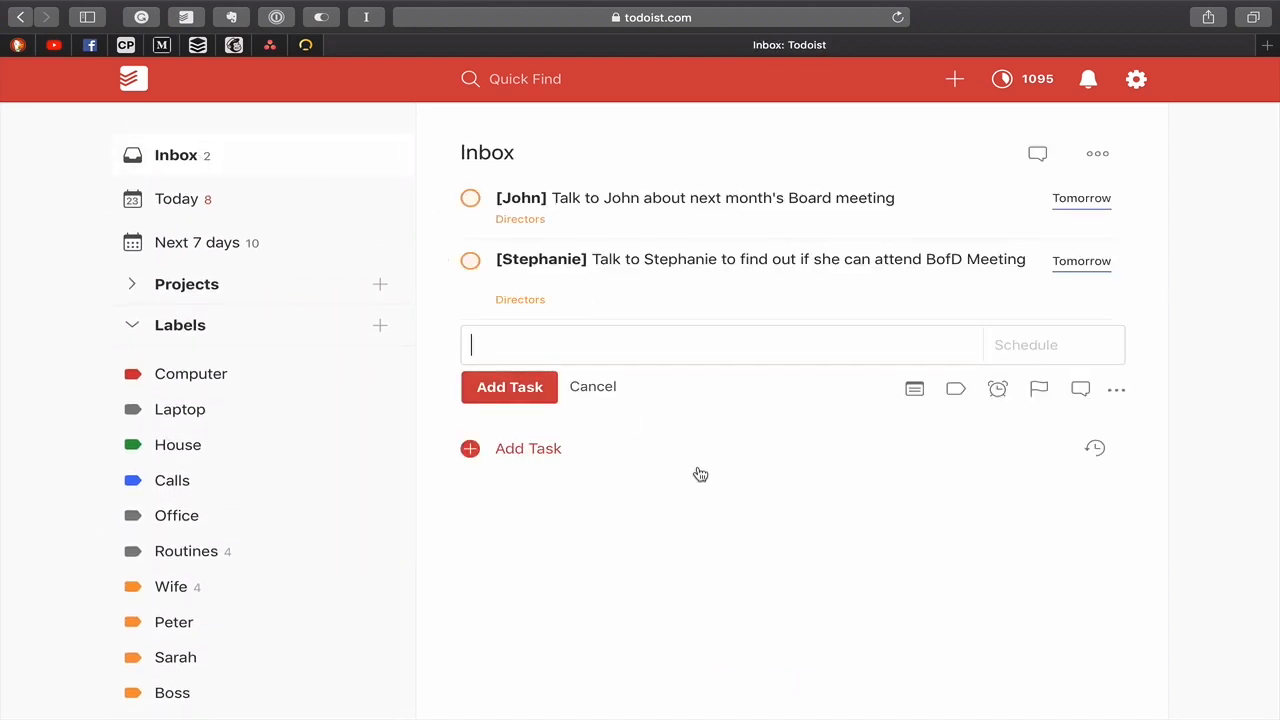
pyautogui.write('!![Jenny]!! Ask Jenny ab')
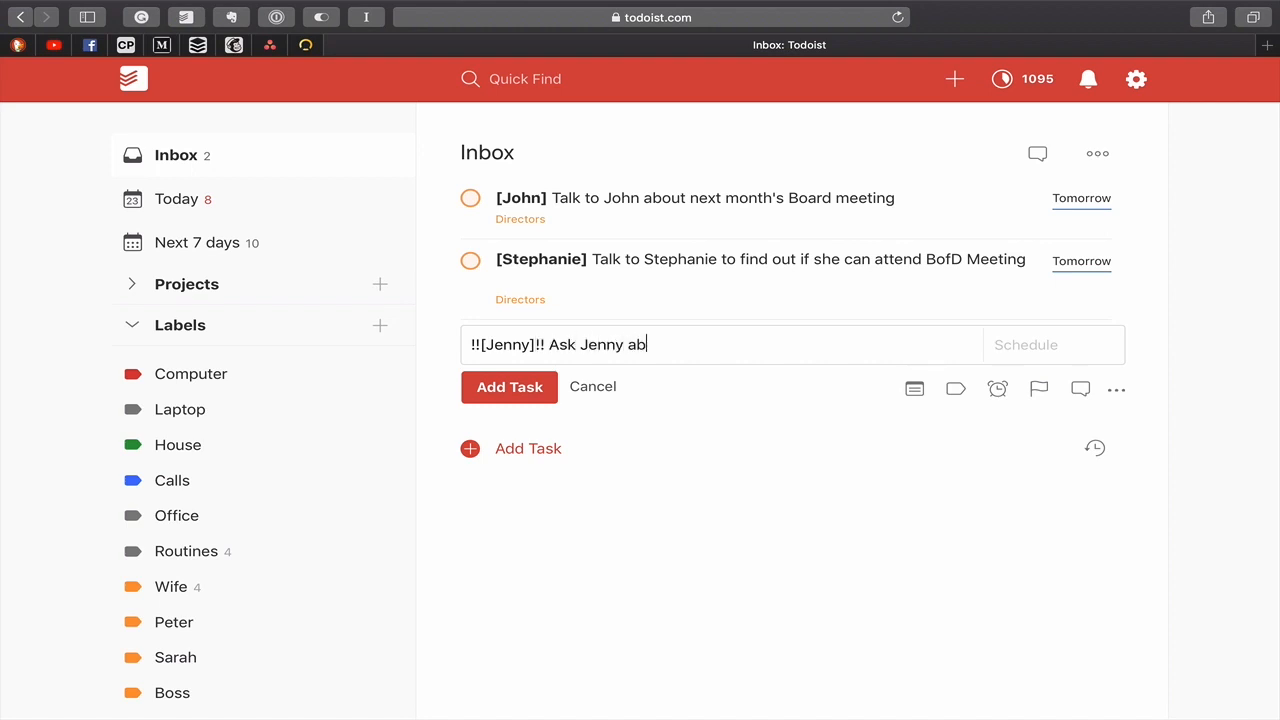
pyautogui.write('out designs')
pyautogui.write('@ma')
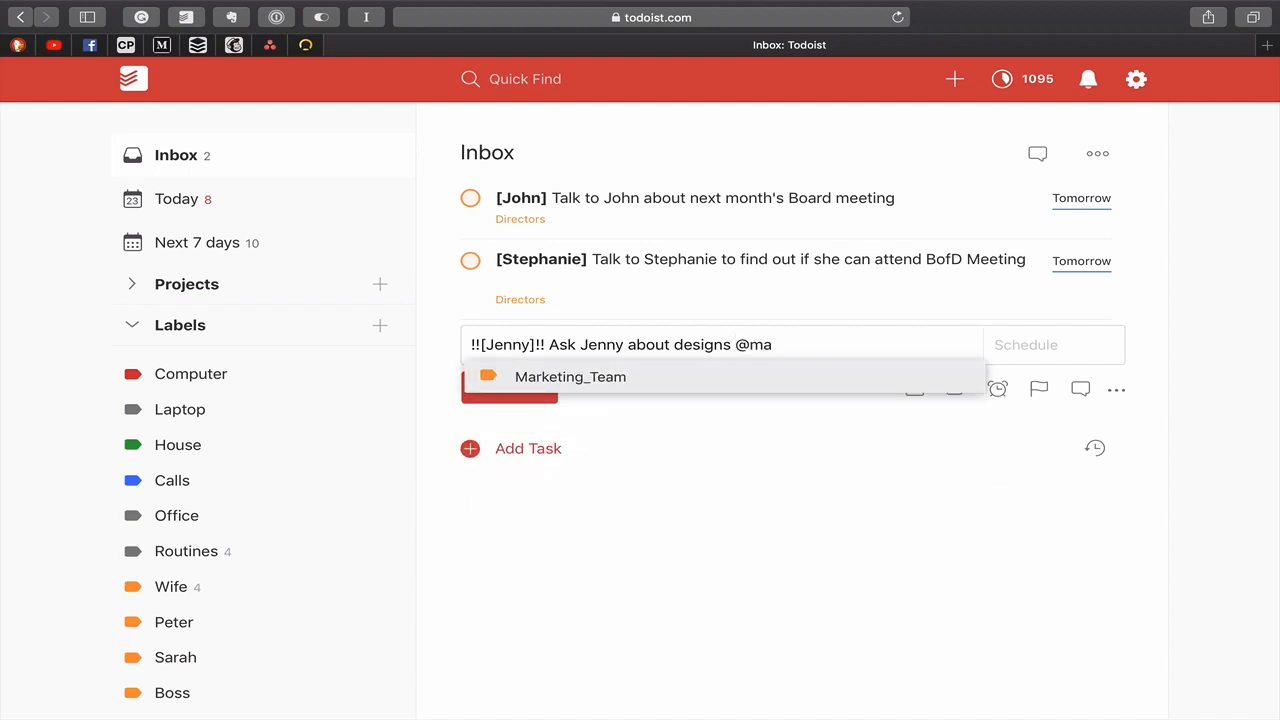
pyautogui.press('Return')
pyautogui.click(531, 402)
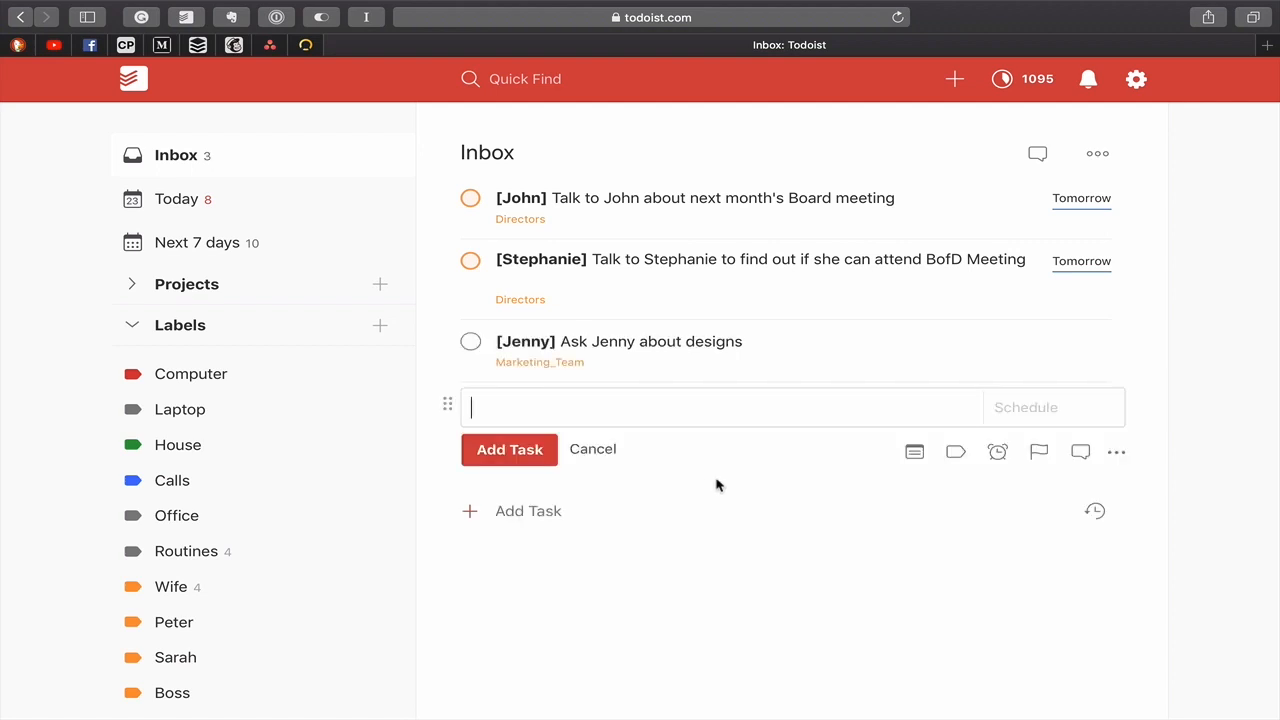
# Schedule the Marketing_Team task about designs for Monday and give it priority 2.
pyautogui.click(840, 330)
pyautogui.click(1002, 340)
pyautogui.write('mon')
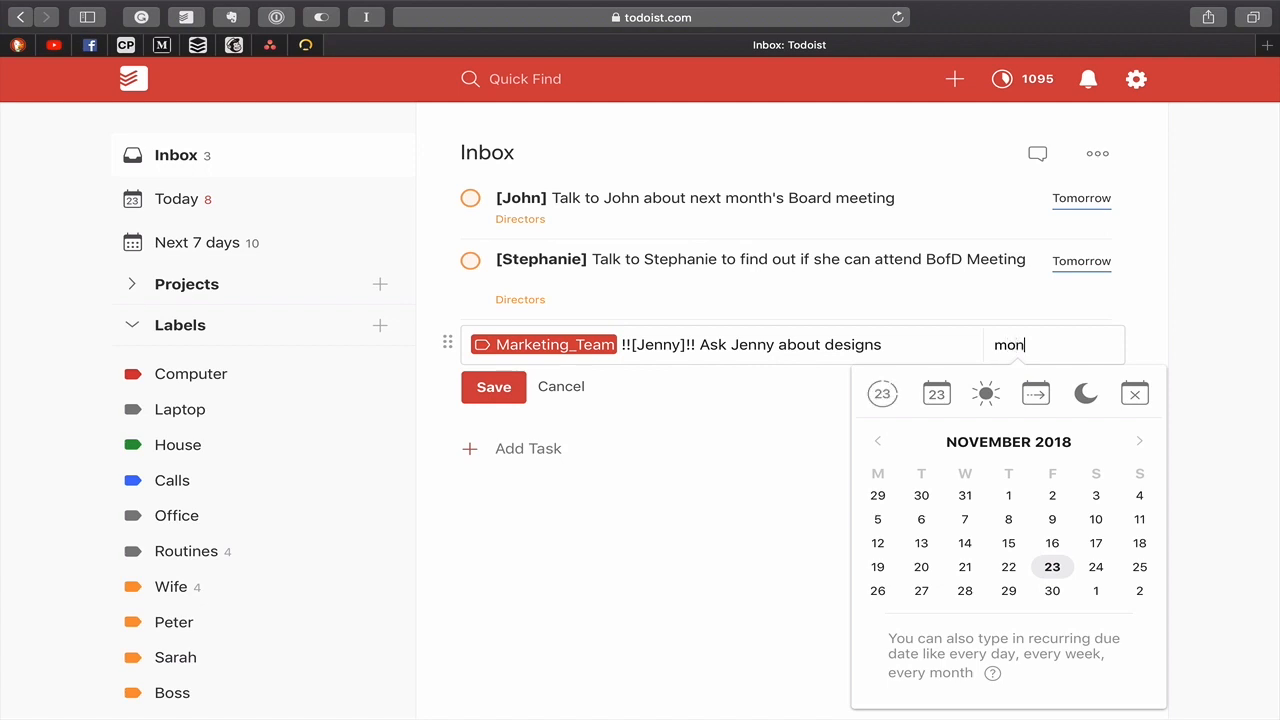
pyautogui.press('Return')
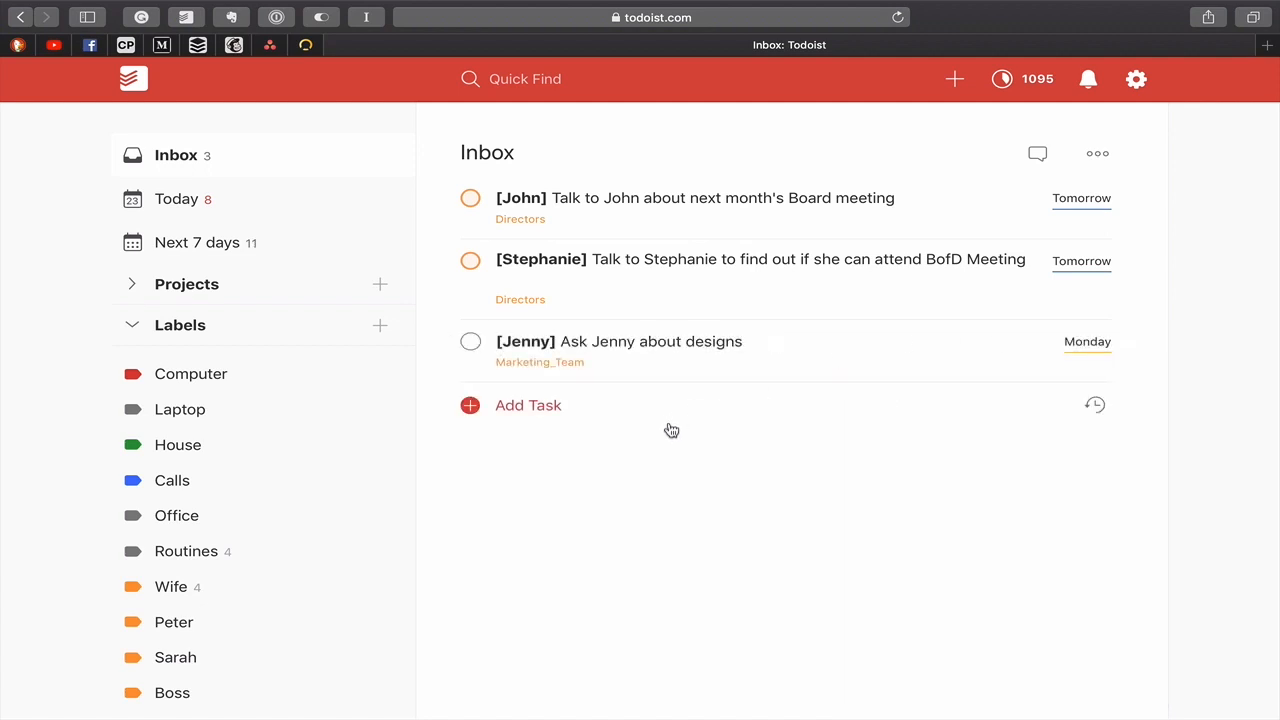
pyautogui.click(800, 342)
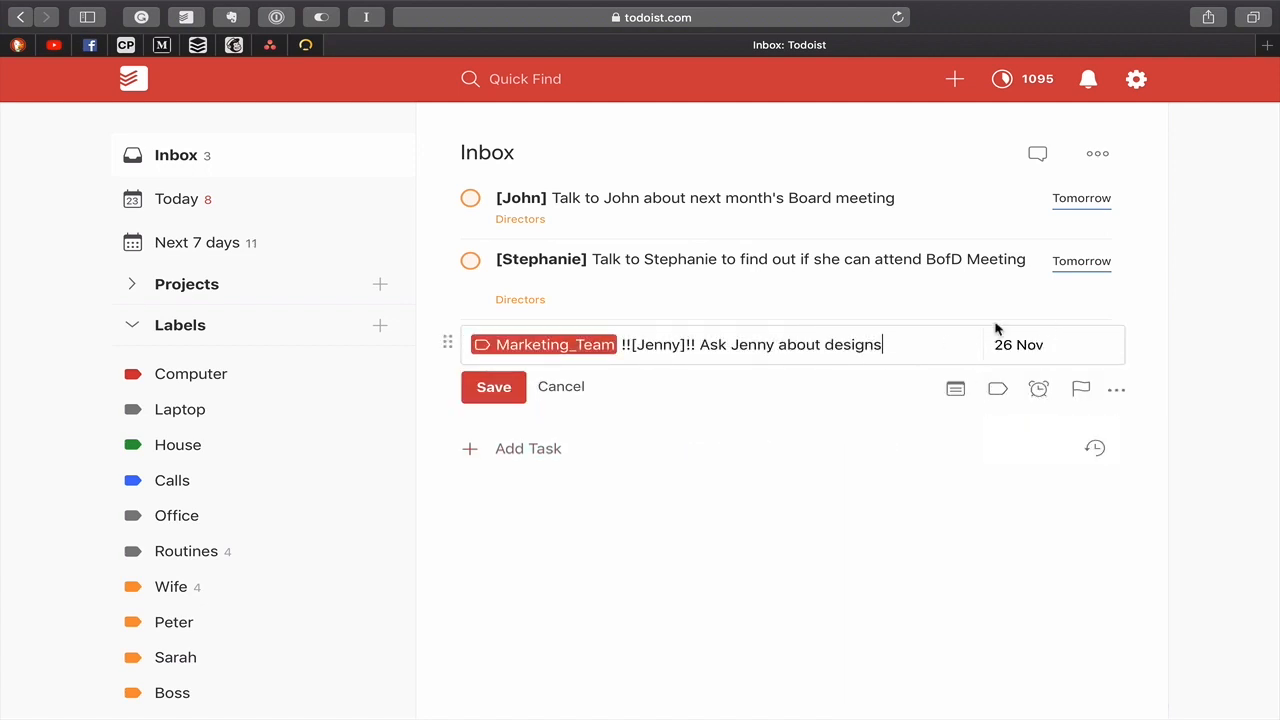
pyautogui.write('p2')
pyautogui.press('Return')
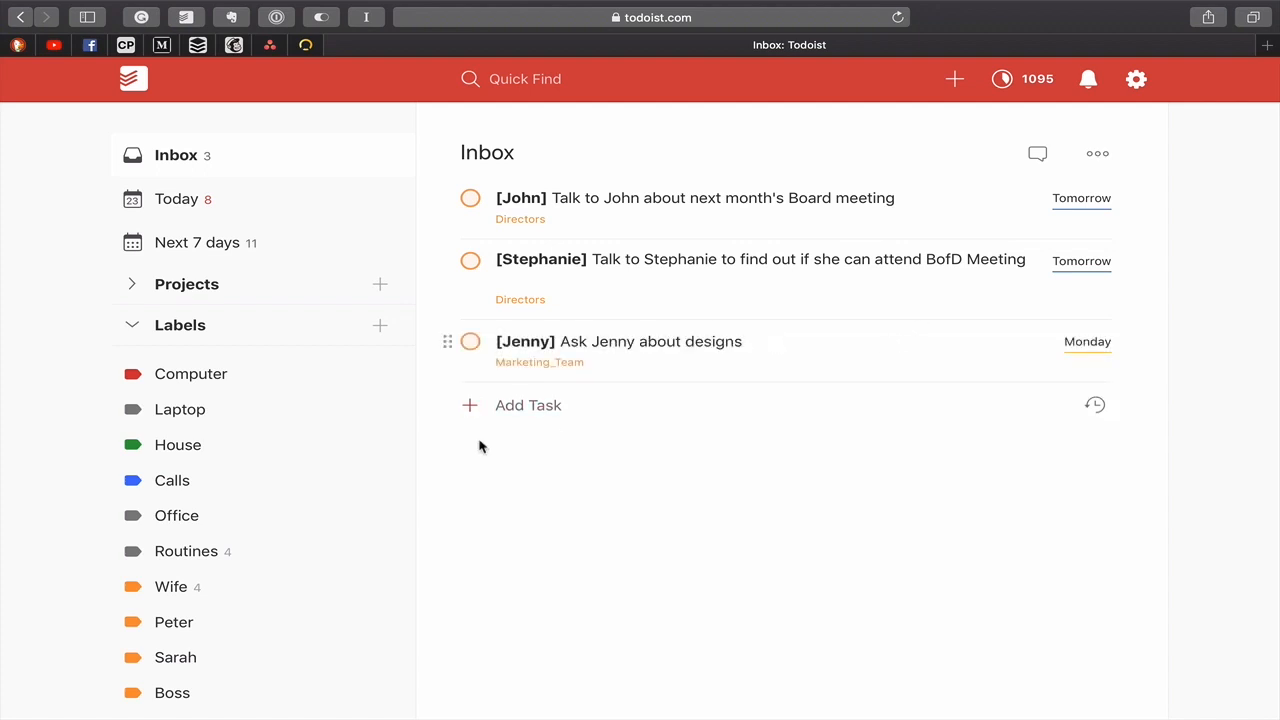
# Review the Next 7 days view for the Marketing_Team task scheduled on Monday, and look over the list of labels.
pyautogui.click(200, 241)
pyautogui.scroll(-3, 497, 458)
pyautogui.scroll(-5, 496, 460)
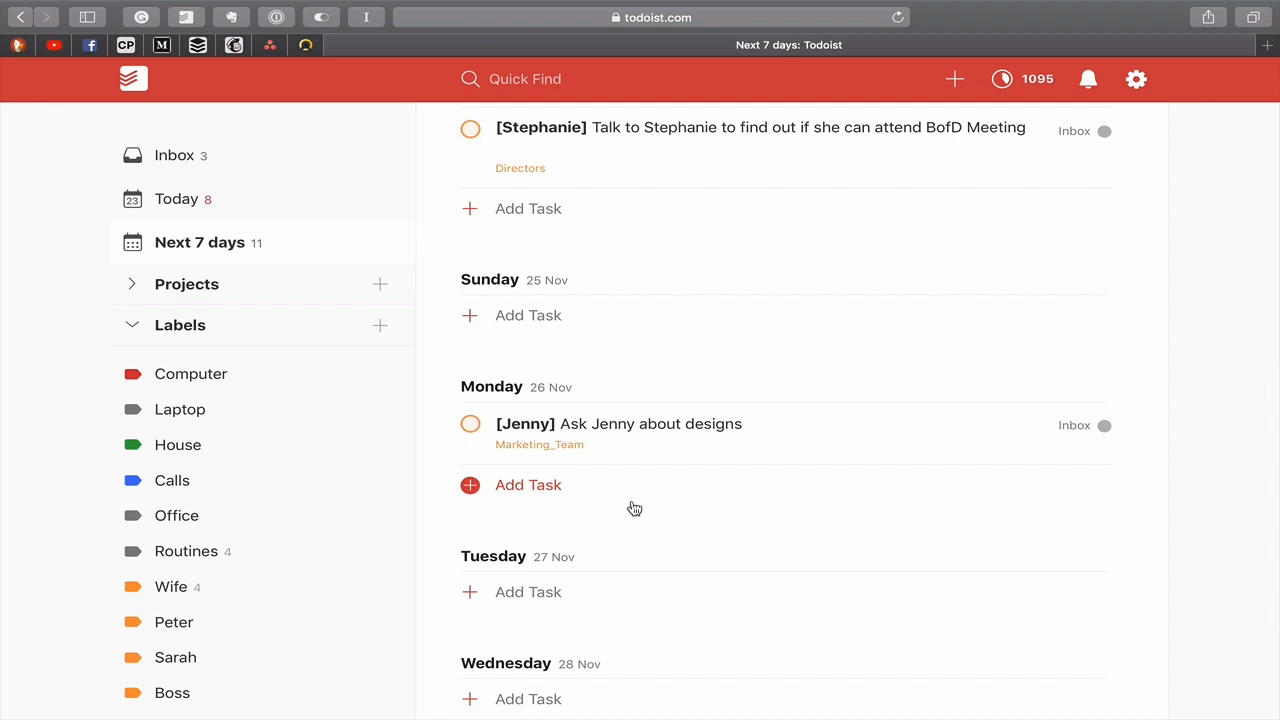
pyautogui.scroll(-1, 634, 509)
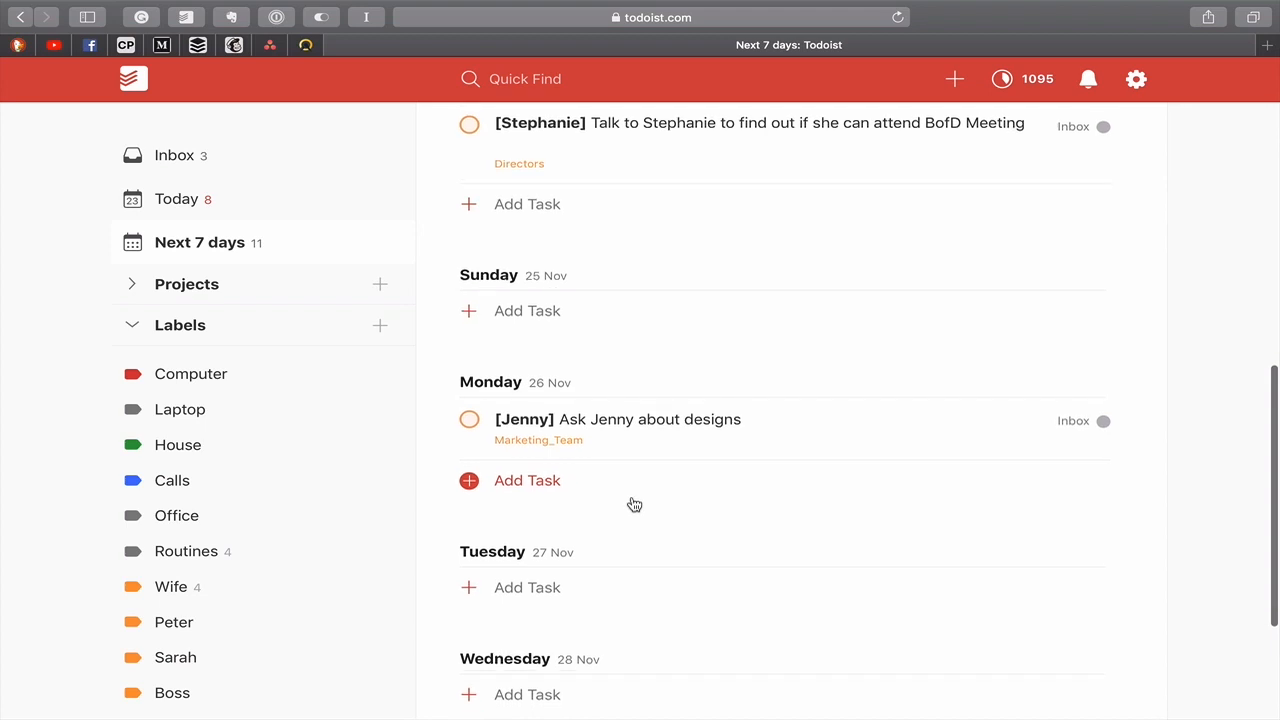
pyautogui.scroll(-4, 329, 620)
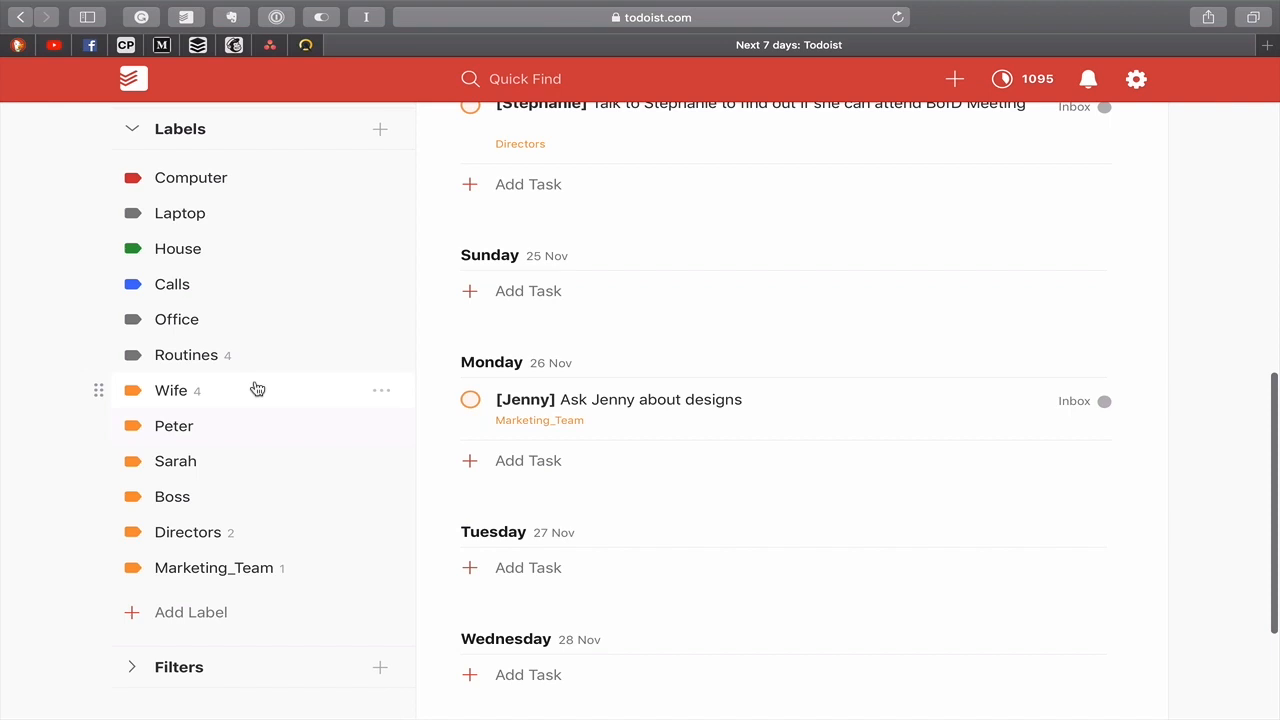
pyautogui.scroll(1, 251, 386)
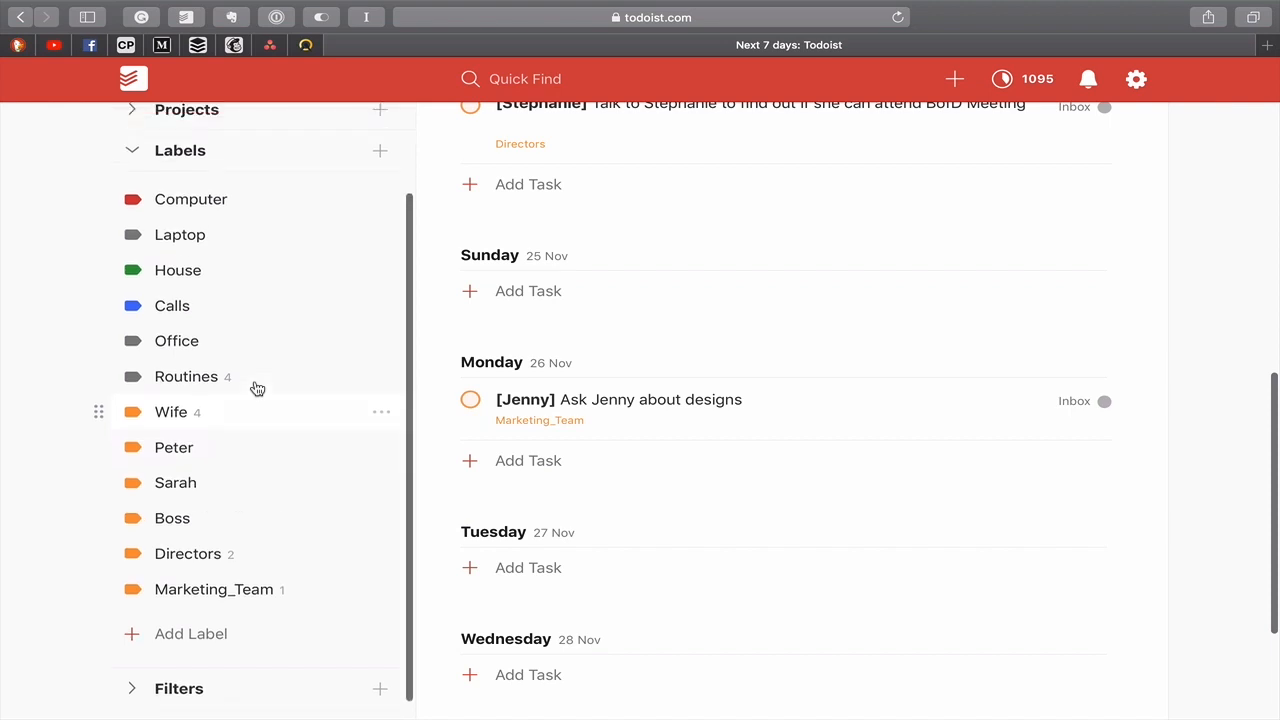
pyautogui.scroll(2, 906, 429)
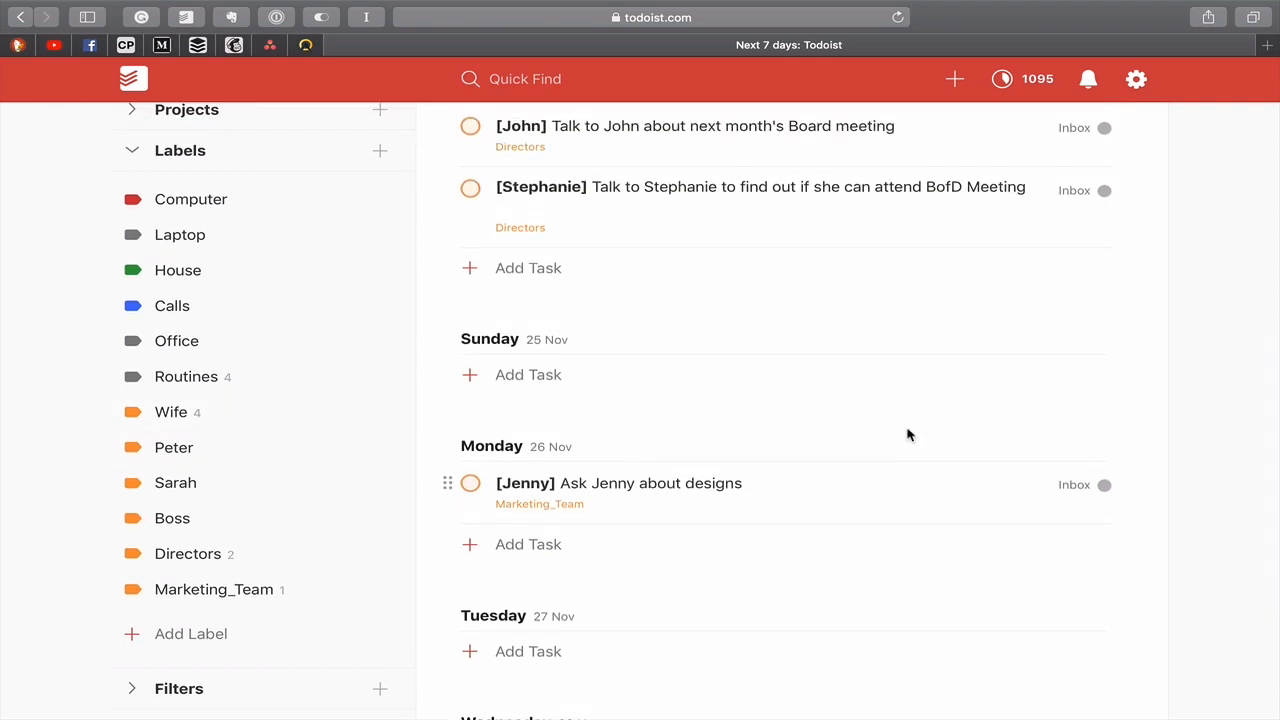